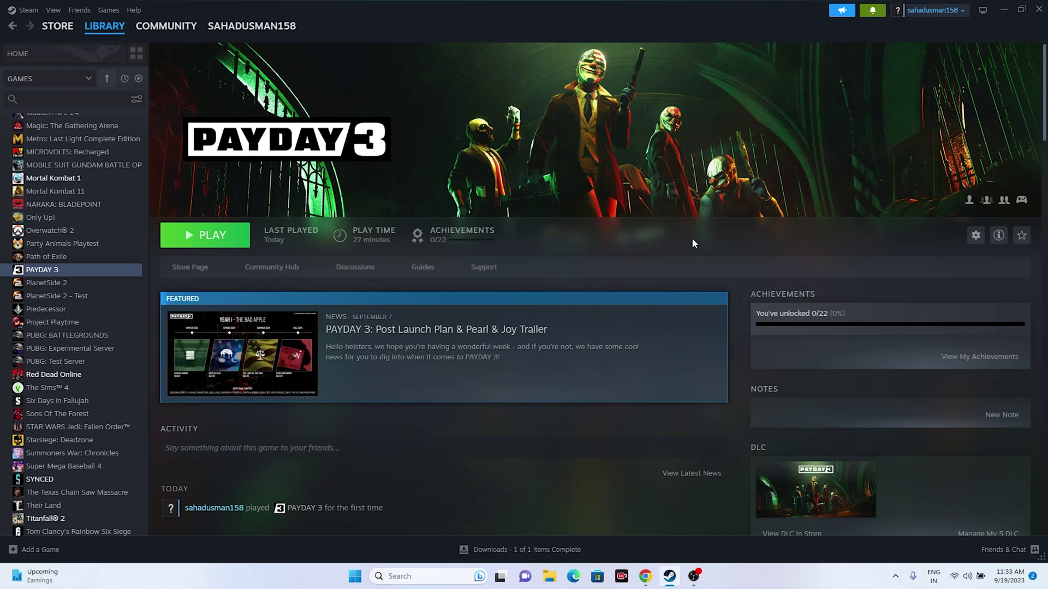
- Open PAYDAY 3's store page past the age check, look over its release date and edition details, and return to the library
click(199, 267)
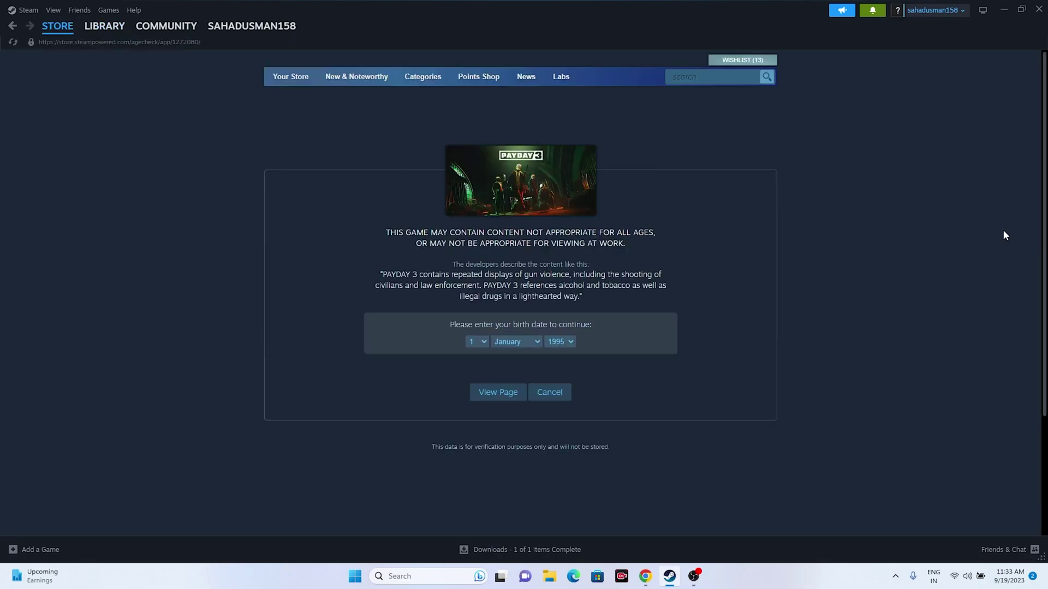
click(491, 396)
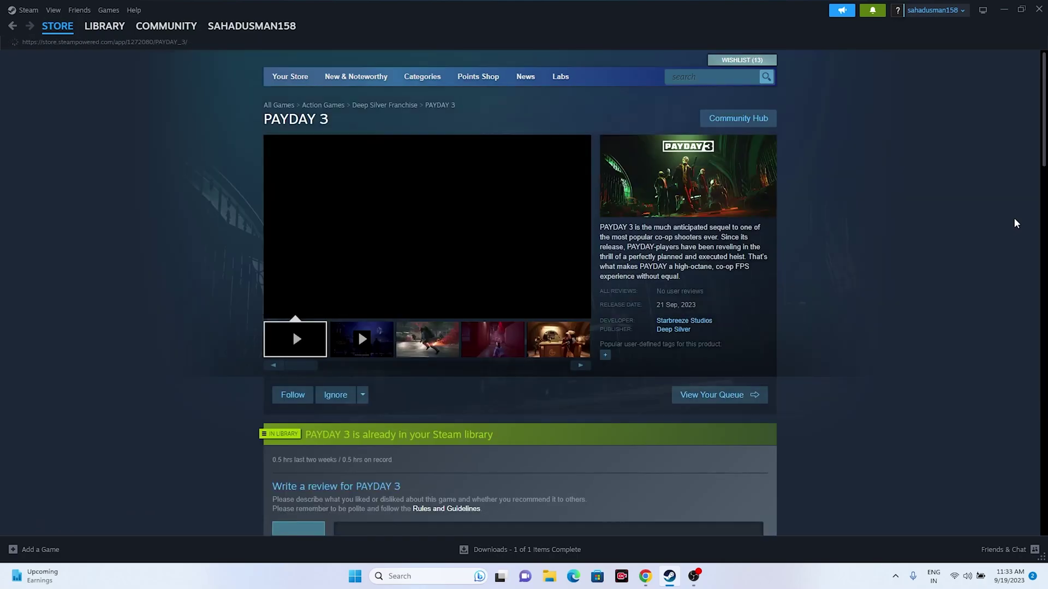
scroll(1013, 217, down, 5)
scroll(1013, 217, up, 2)
scroll(1013, 217, down, 9)
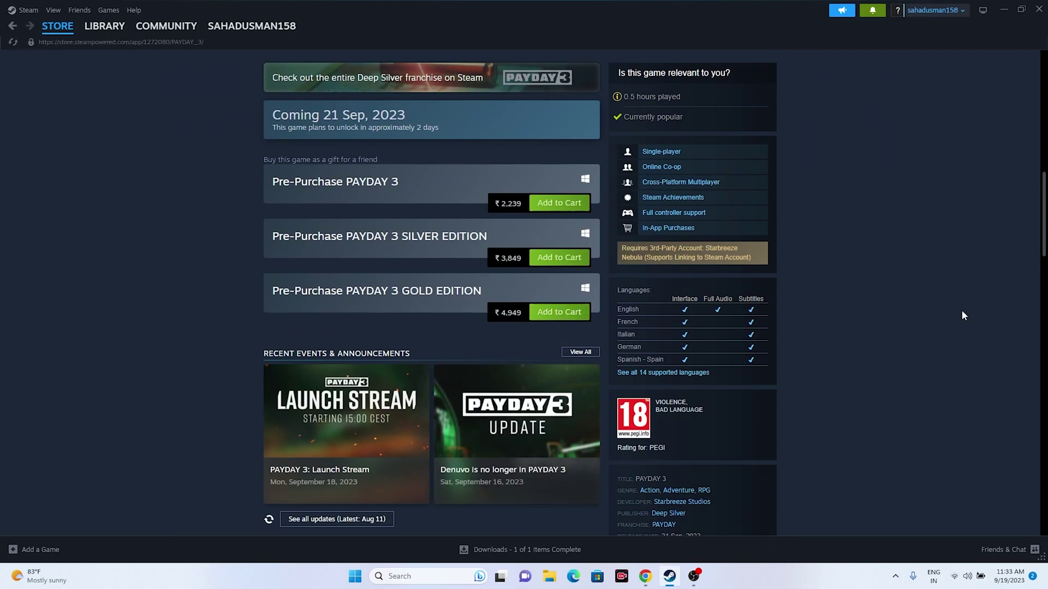
scroll(961, 309, up, 8)
click(109, 27)
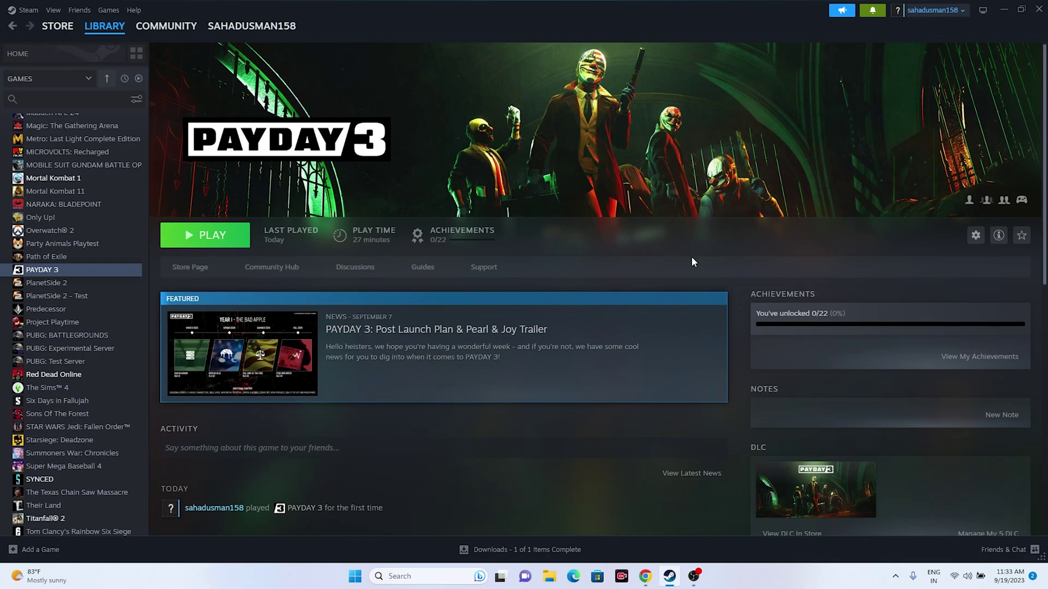
- Bring up the computer's power options to view the Restart choice, and dismiss them
click(353, 576)
click(656, 538)
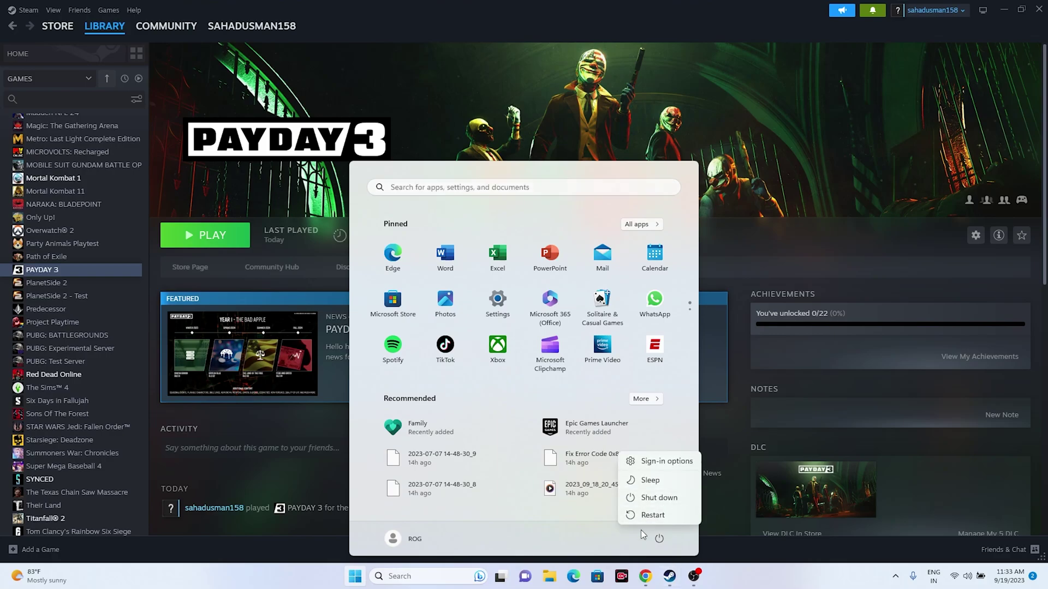
click(725, 583)
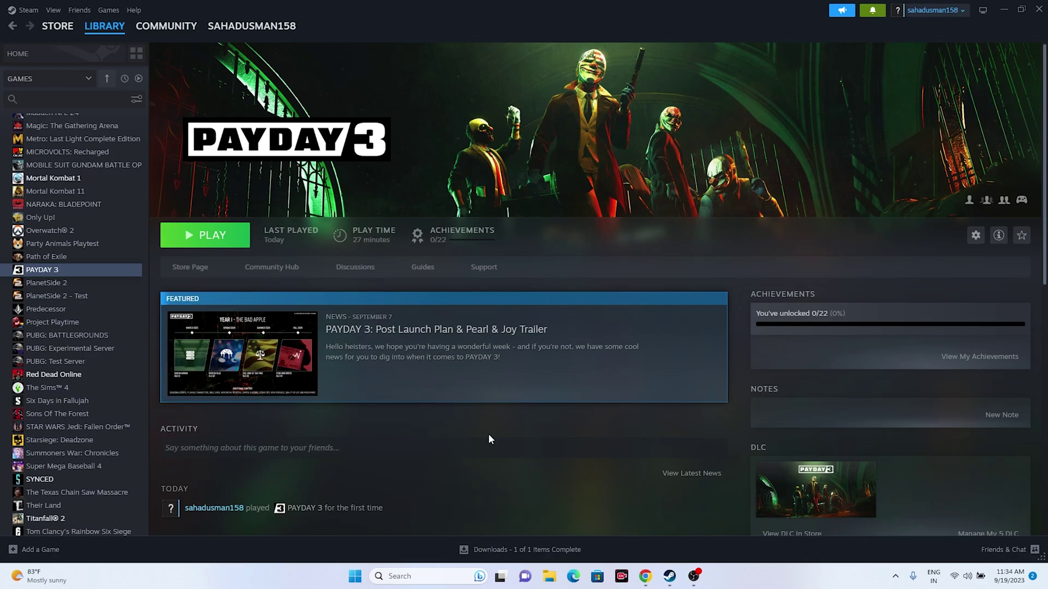
- Browse to PAYDAY 3's local installation folder from its installed files properties and maximize the folder window with Steam out of the way
right_click(49, 272)
click(76, 356)
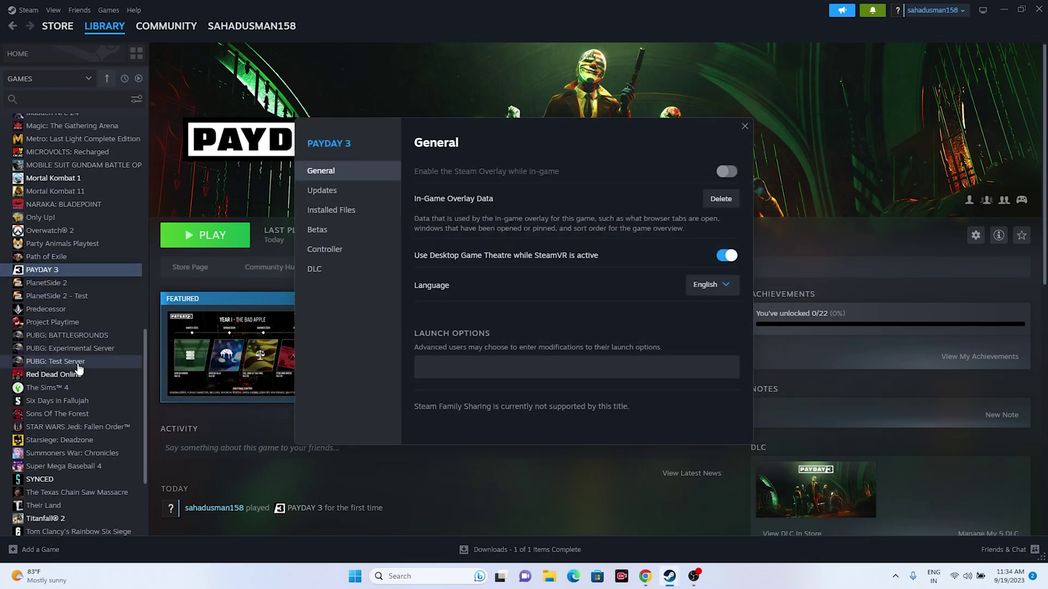
click(361, 214)
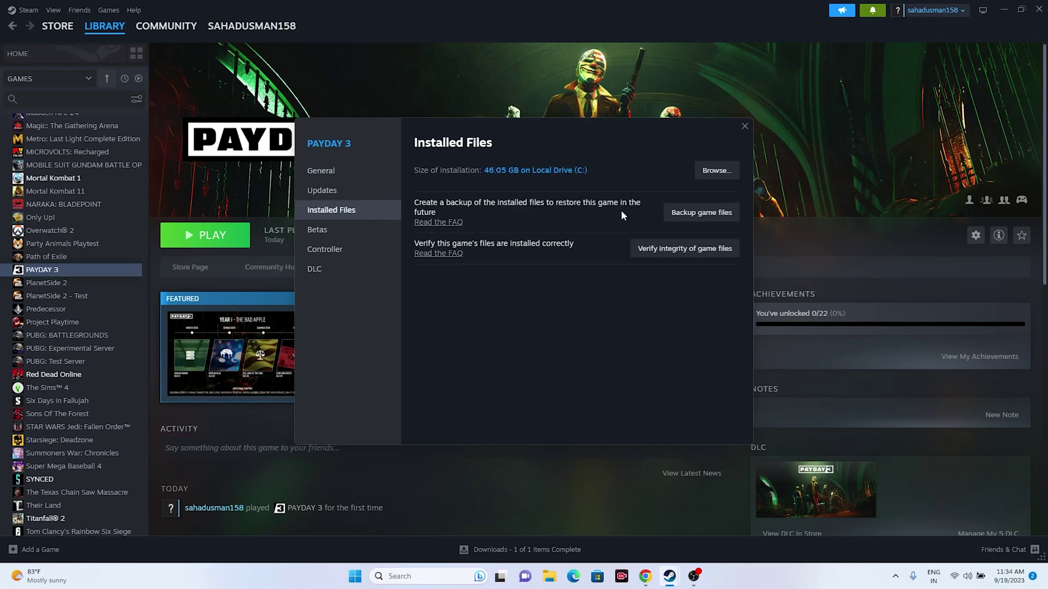
click(724, 171)
click(1011, 11)
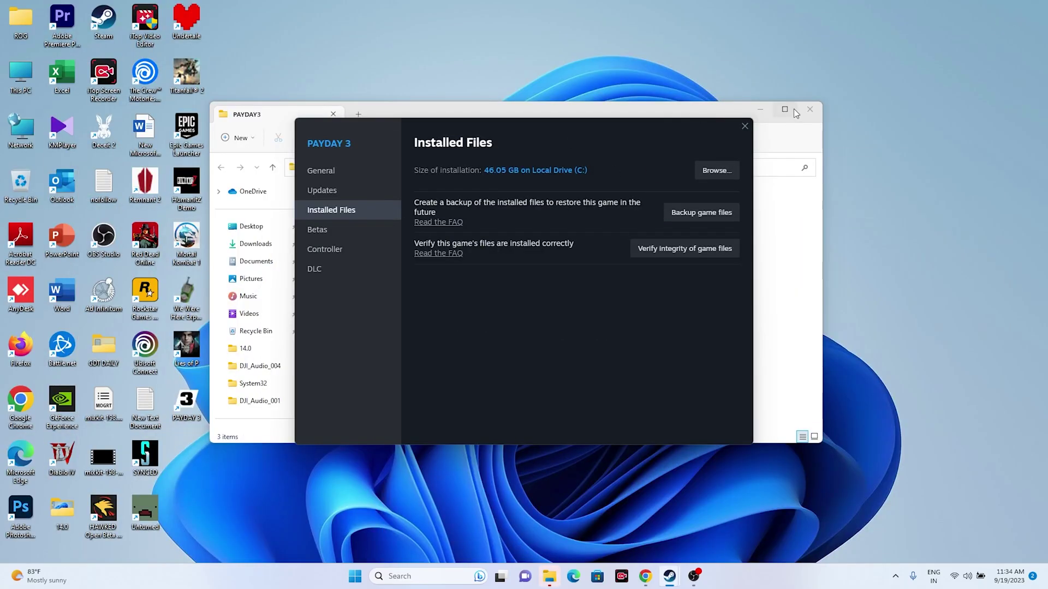
click(794, 109)
click(788, 107)
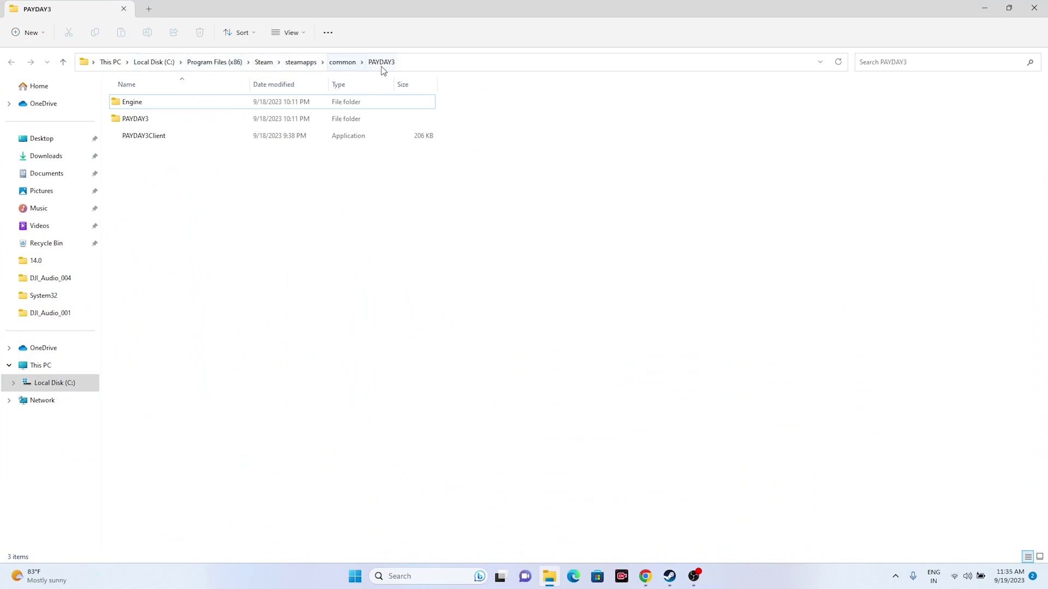
- Look through the Engine and PAYDAY3 subfolders of the installation folder and select the PAYDAY3Client application
double_click(147, 119)
double_click(134, 102)
click(13, 63)
click(13, 62)
double_click(150, 102)
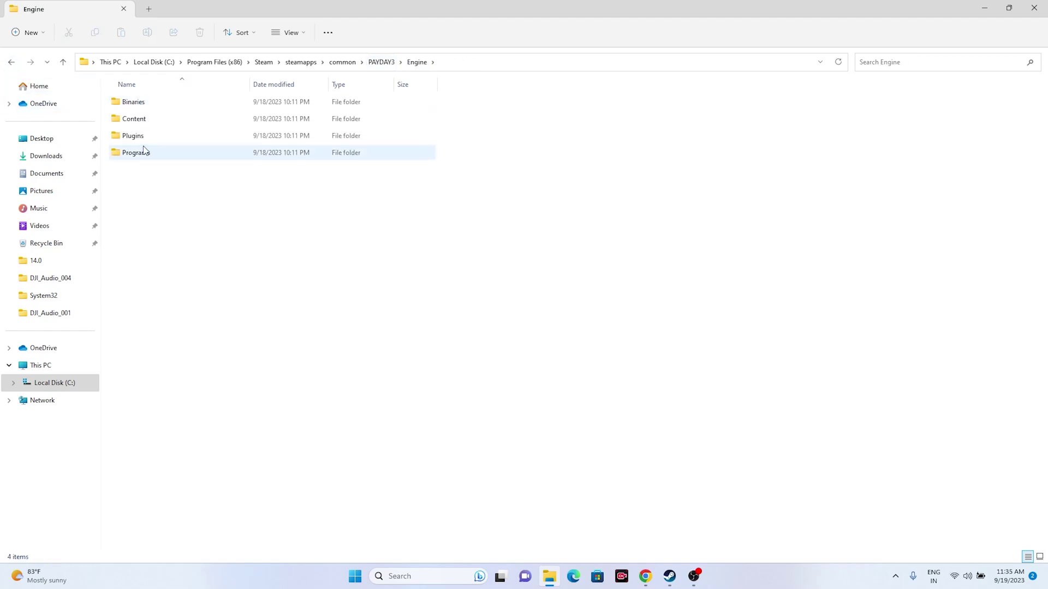
click(11, 62)
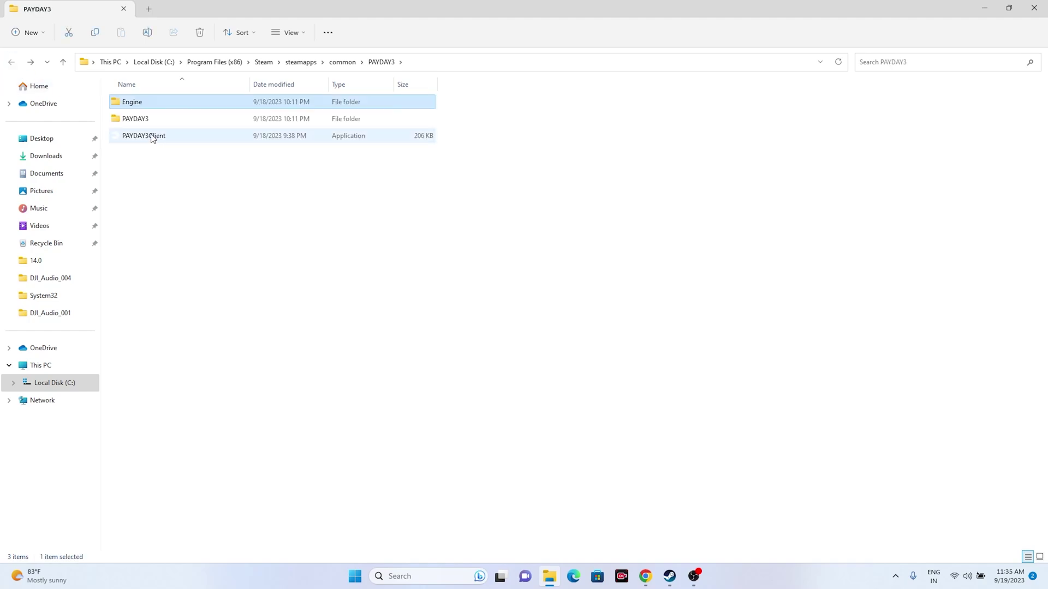
click(318, 185)
click(341, 137)
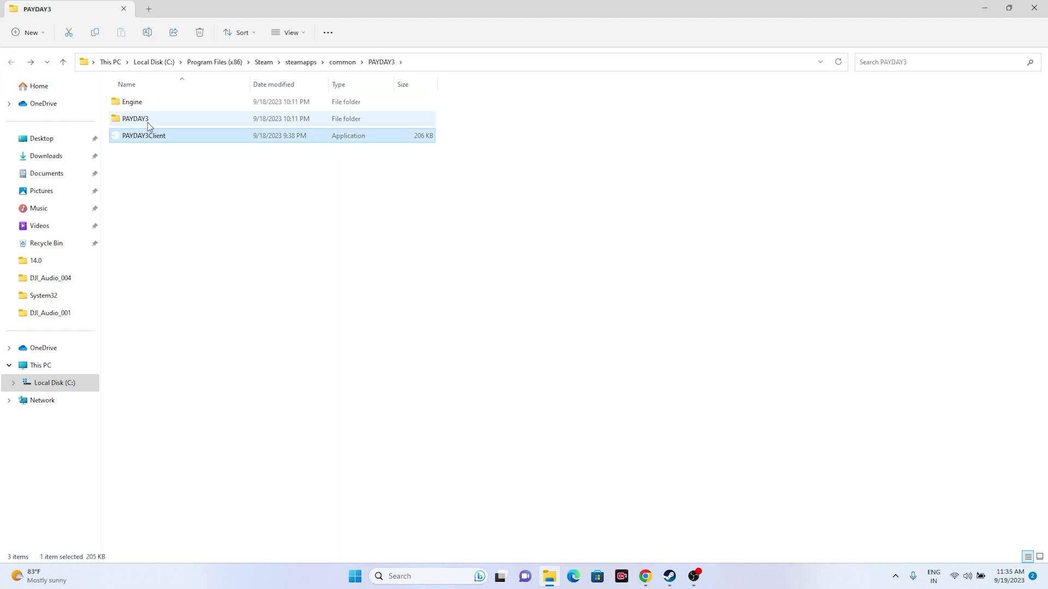
- Go into PAYDAY3 > Binaries > Win64 and select the PAYDAY3Client-Win64-Shipping application
double_click(148, 120)
double_click(149, 103)
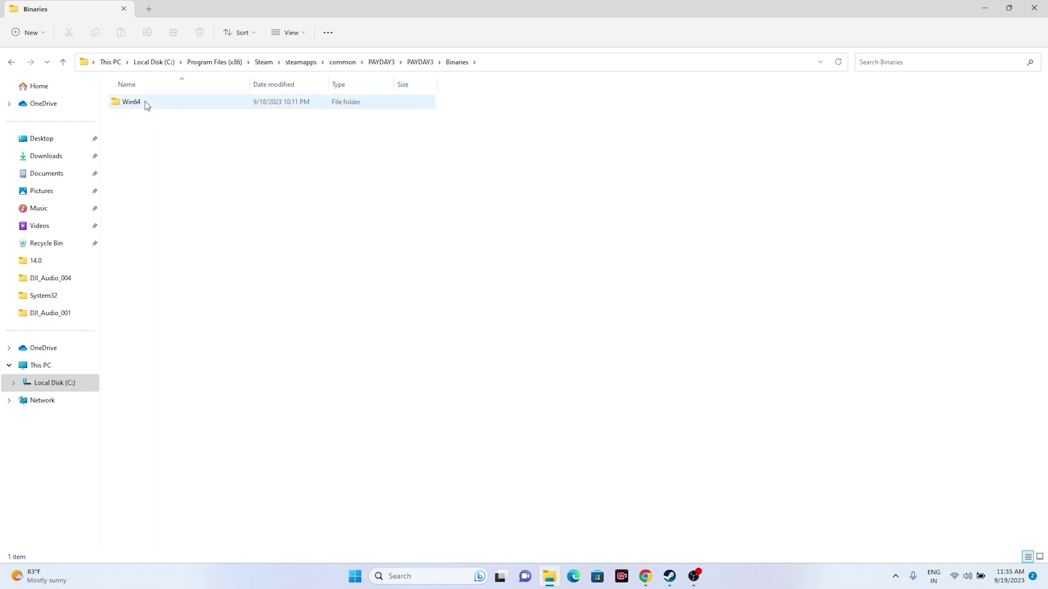
double_click(146, 105)
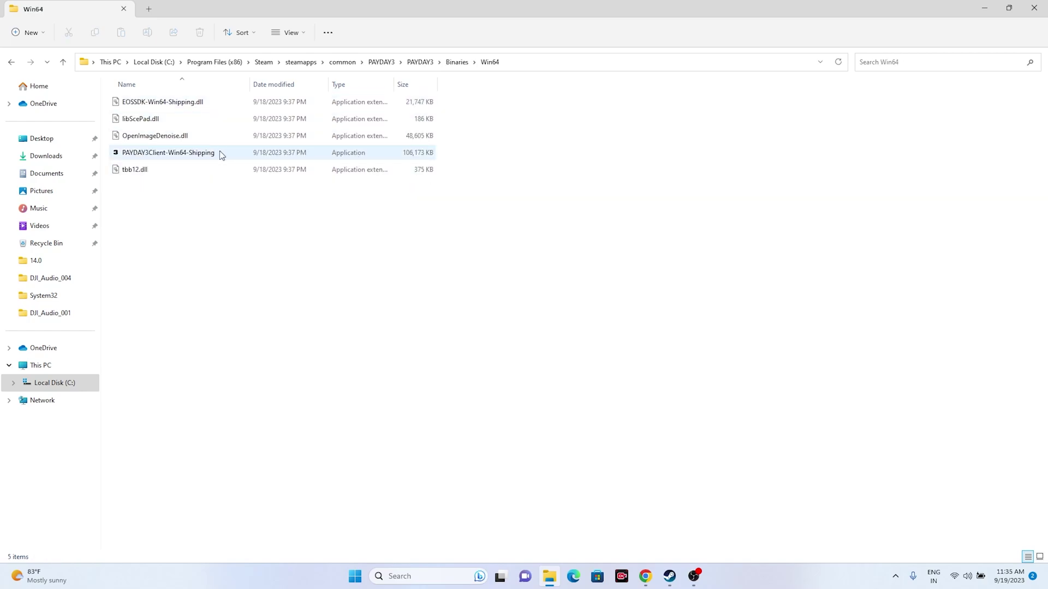
click(393, 159)
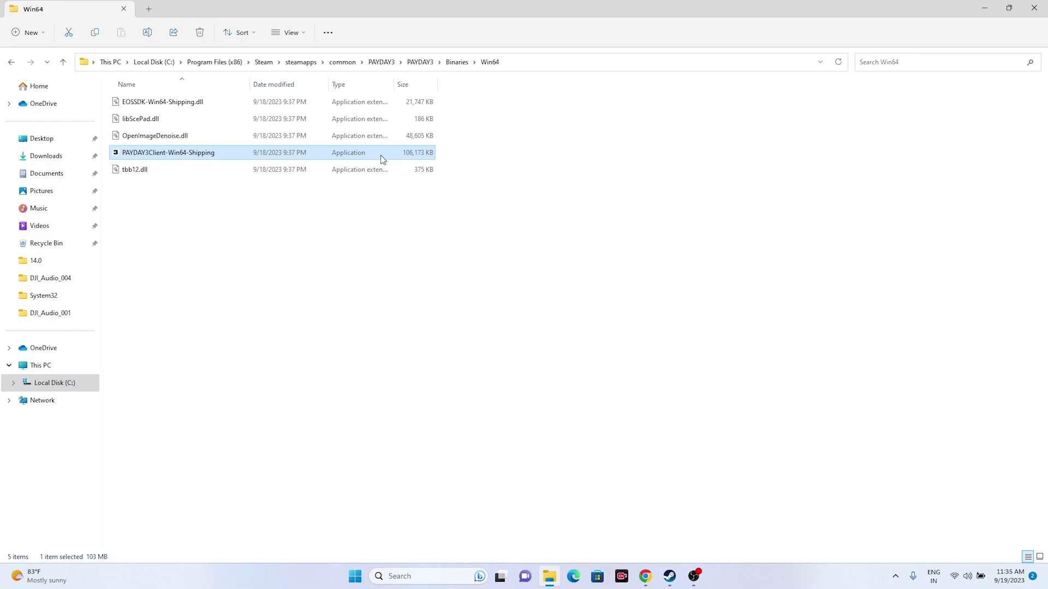
- Set PAYDAY3Client-Win64-Shipping to run as an administrator in its compatibility properties, and apply the change
right_click(336, 158)
click(382, 314)
click(388, 304)
click(427, 286)
drag(459, 266, 549, 90)
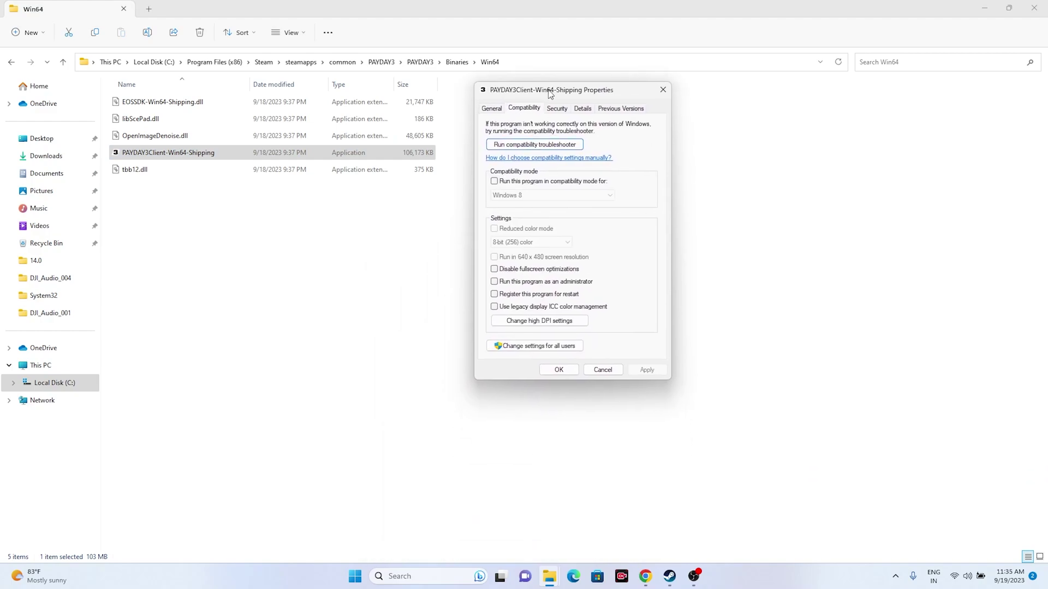
click(493, 282)
click(645, 370)
click(559, 370)
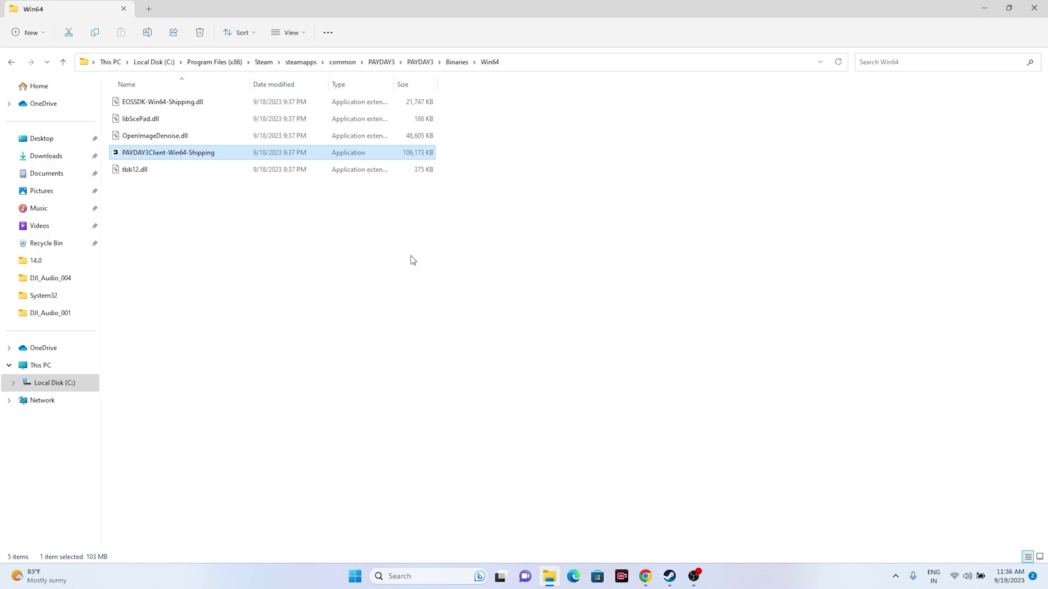
- Enable compatibility mode for PAYDAY3Client-Win64-Shipping, choose Windows 7, and apply it
right_click(409, 155)
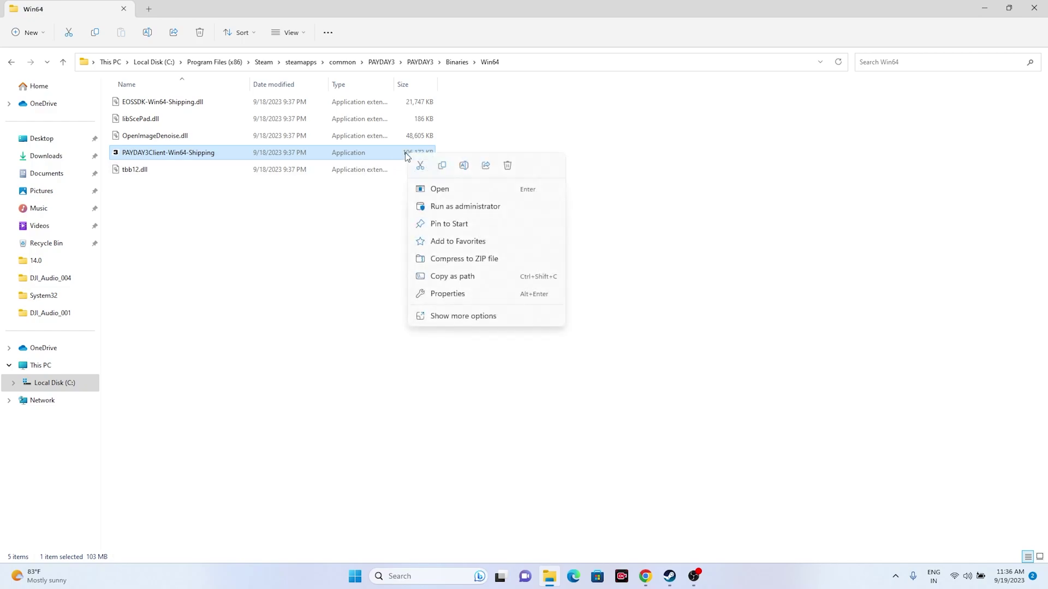
click(435, 315)
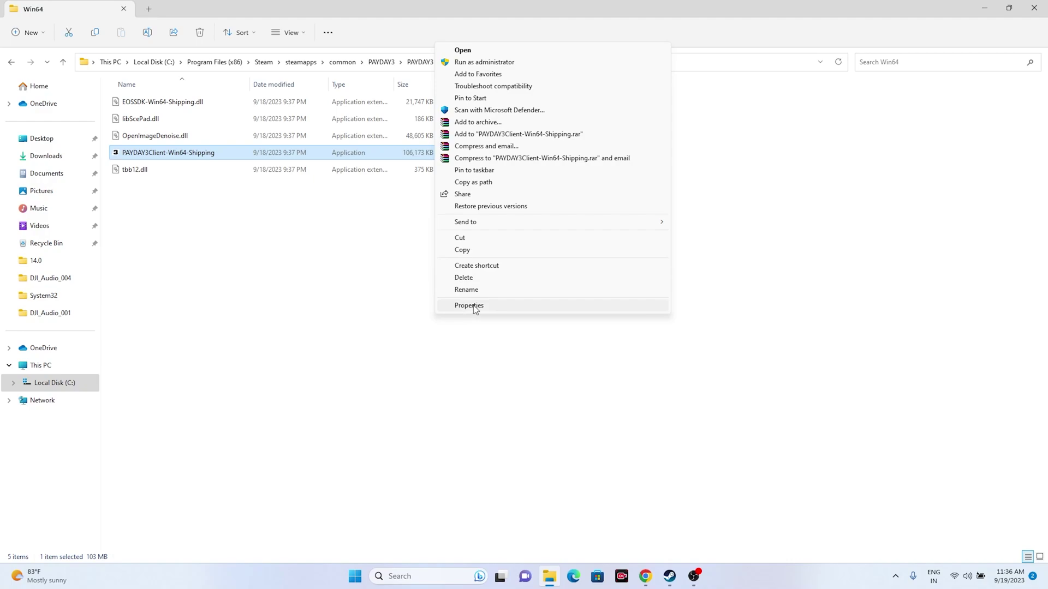
click(471, 306)
click(488, 286)
drag(510, 269, 541, 101)
click(490, 188)
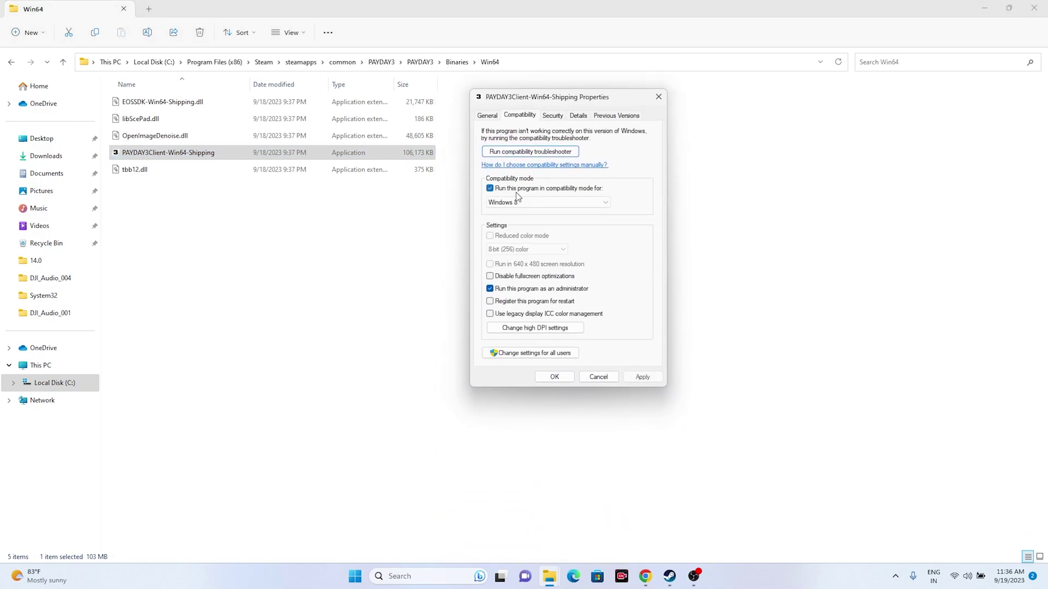
click(587, 203)
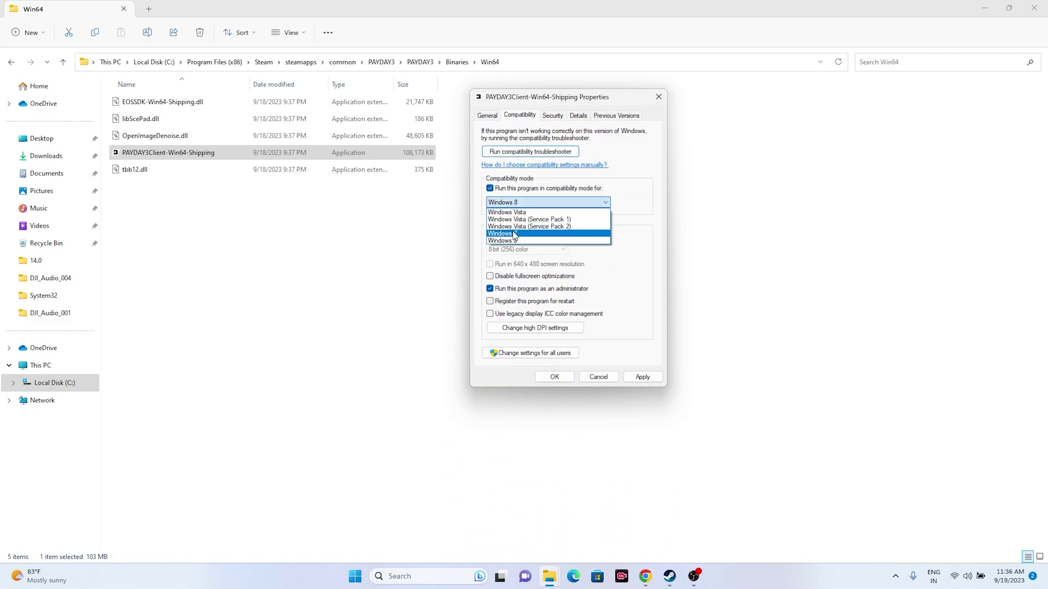
click(514, 232)
click(647, 382)
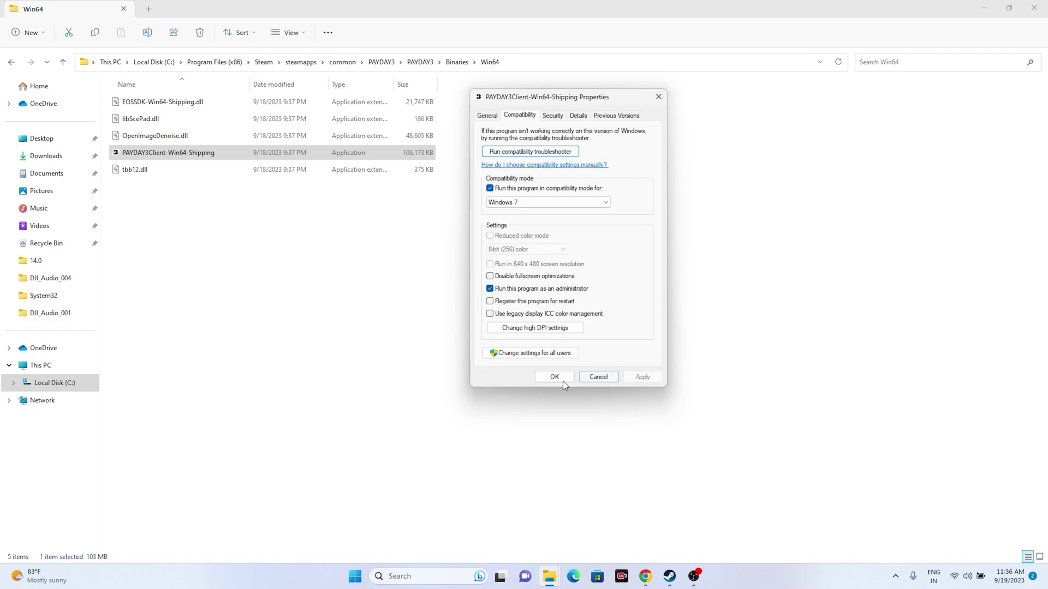
- Change the executable's compatibility mode to Windows 8 and confirm the properties
click(524, 202)
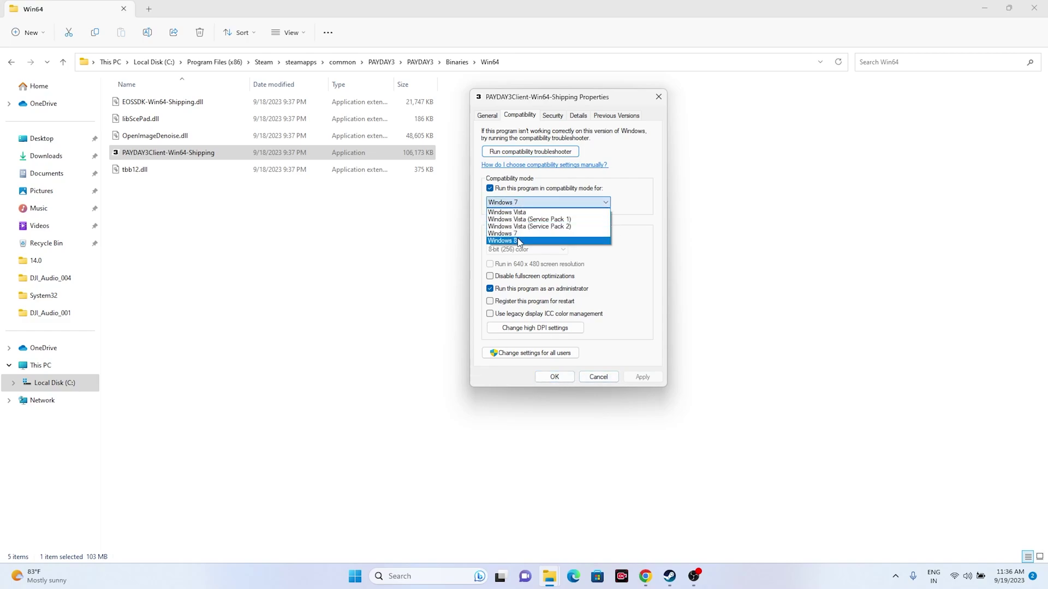
click(515, 240)
click(557, 381)
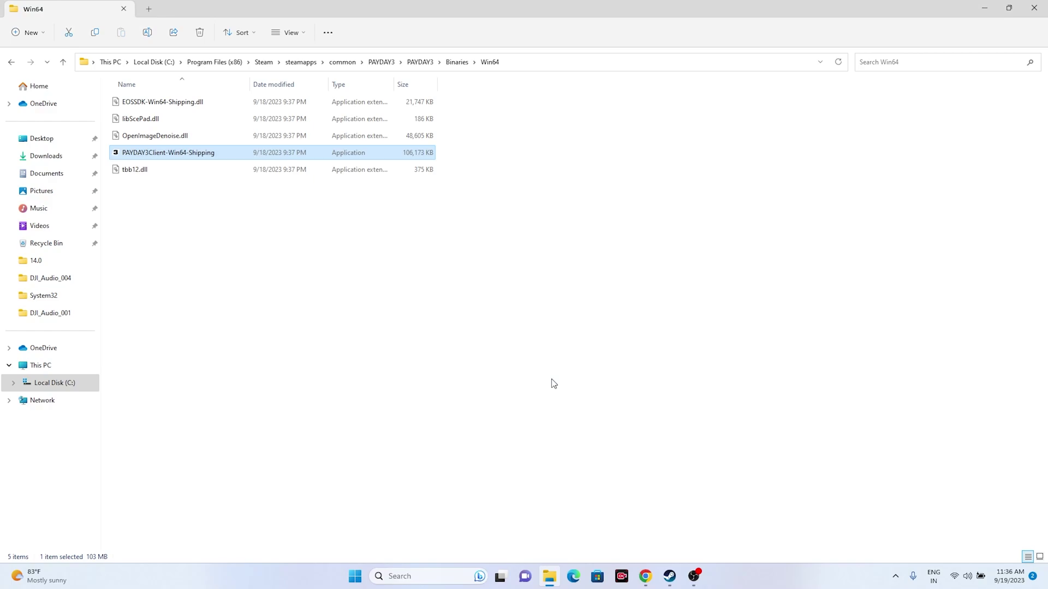
- Close the Win64 folder window and PAYDAY 3's properties, then bring up the Steam library and minimize it
click(1034, 9)
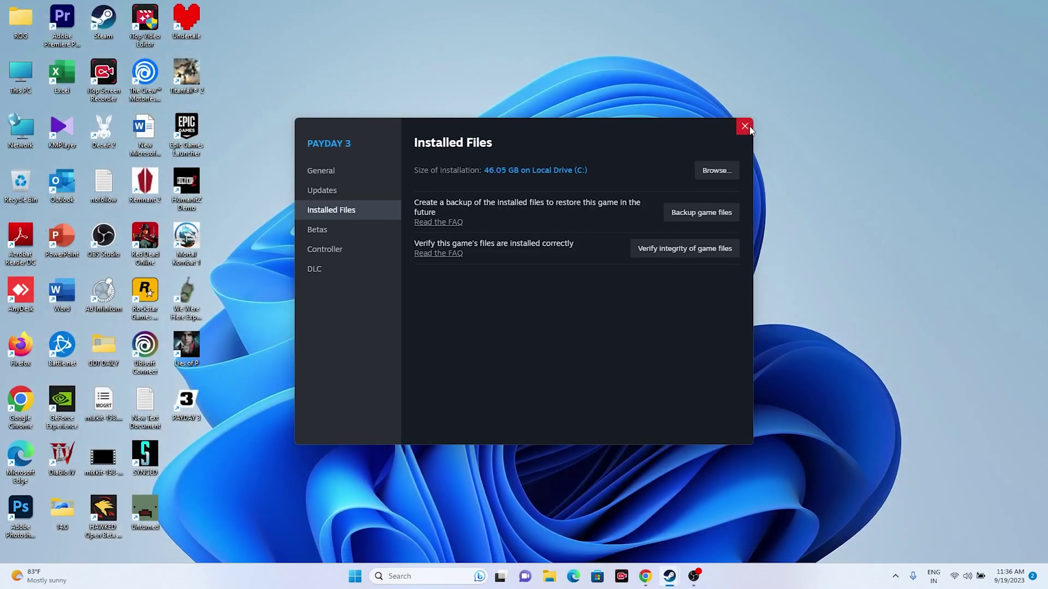
click(745, 126)
click(670, 576)
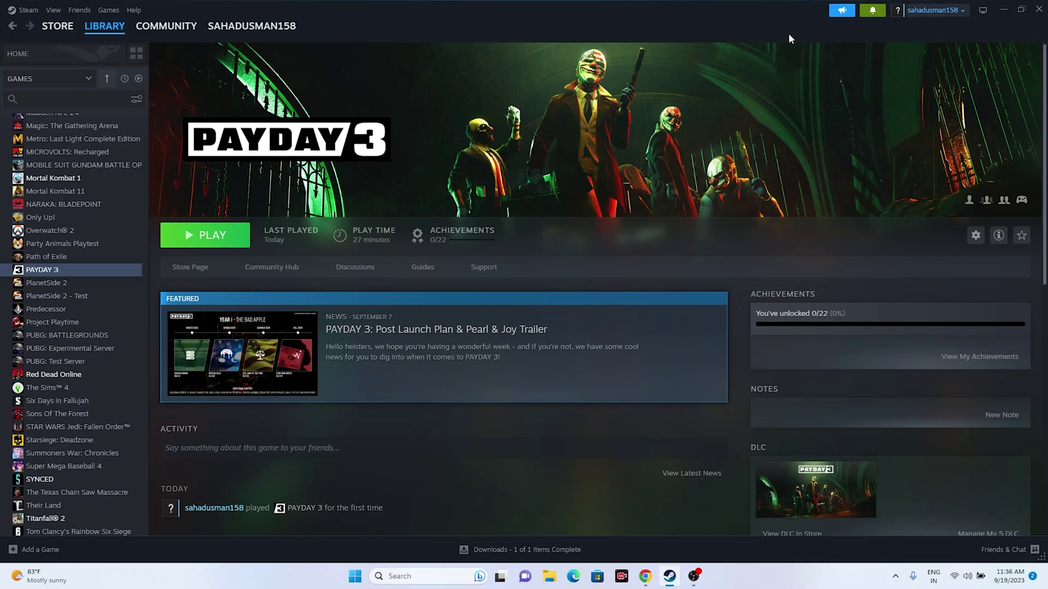
click(1003, 10)
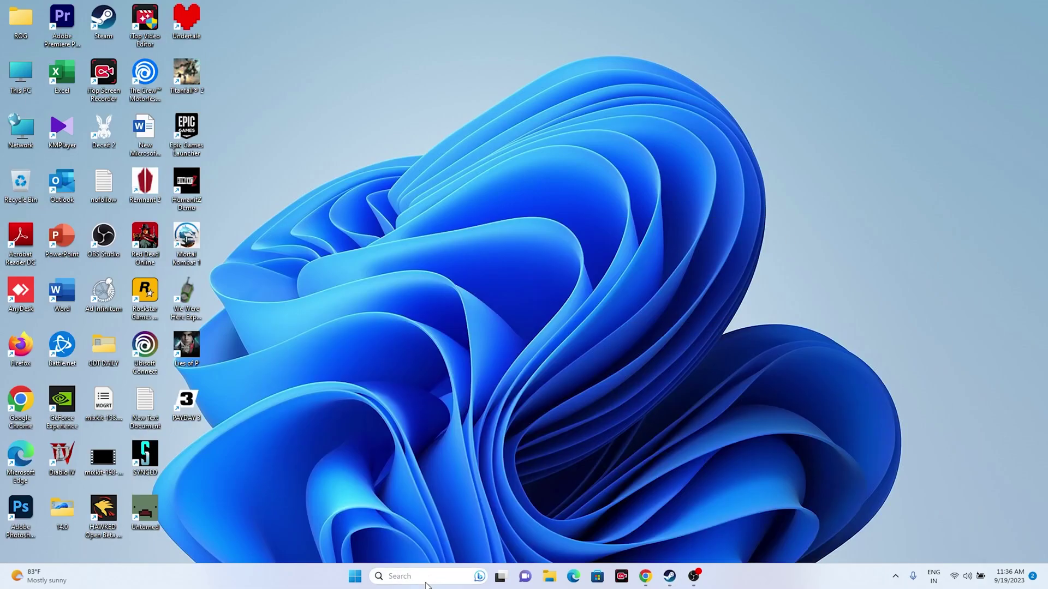
- Switch to Windows Settings and check the automatic time and time zone options under Date & time
click(426, 582)
click(432, 441)
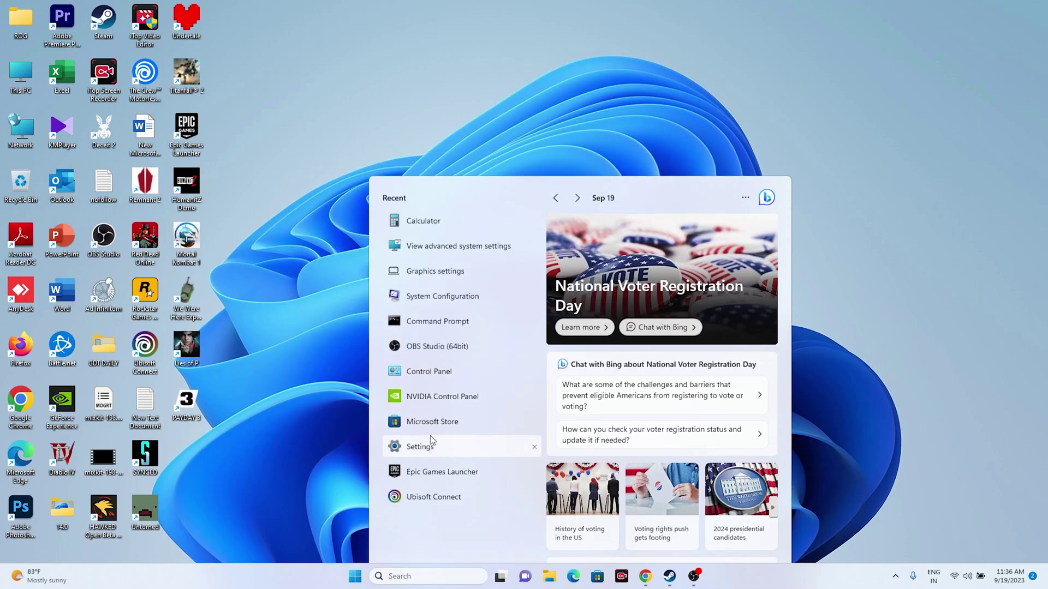
click(56, 252)
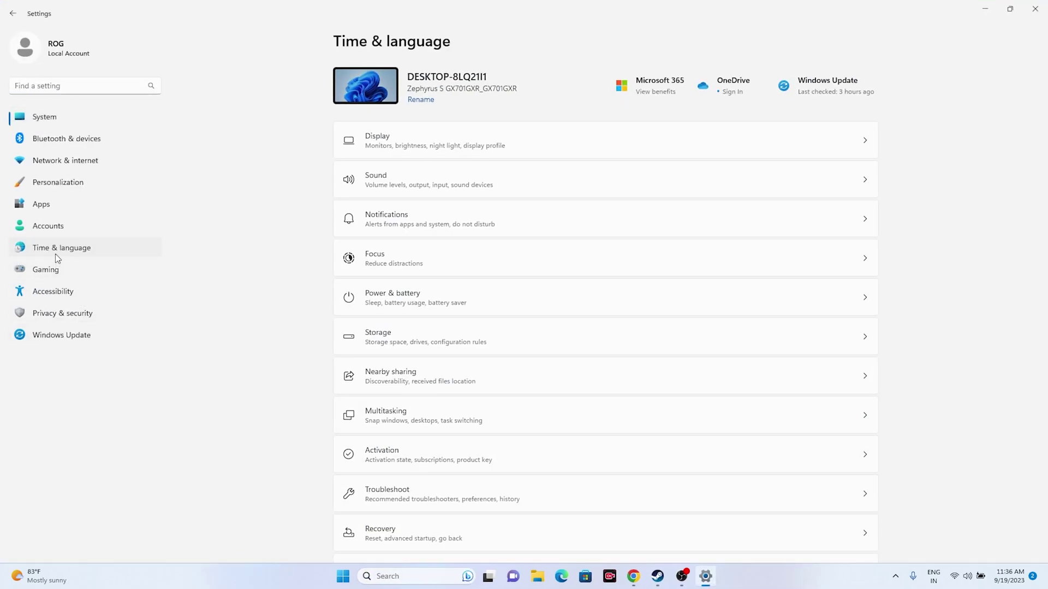
click(388, 131)
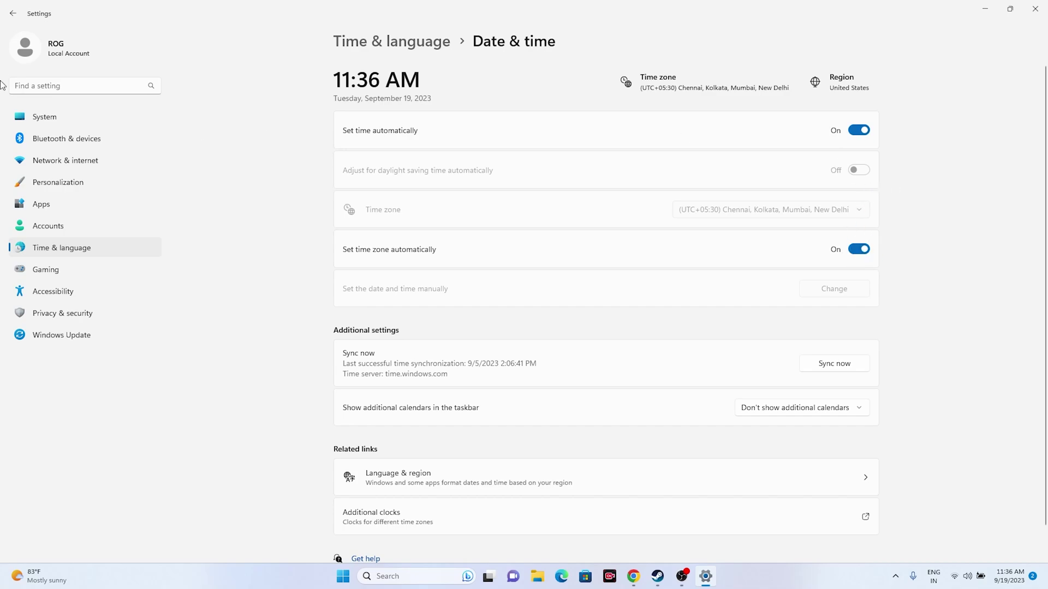
click(12, 13)
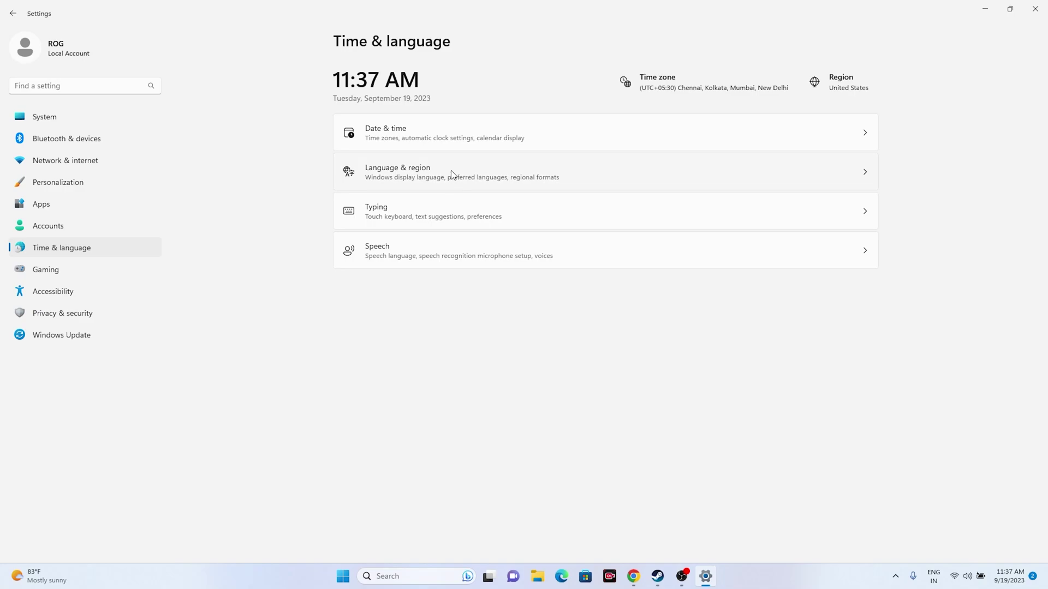
- Open the Language & region settings and view the available Country or region choices without changing the selection
click(450, 171)
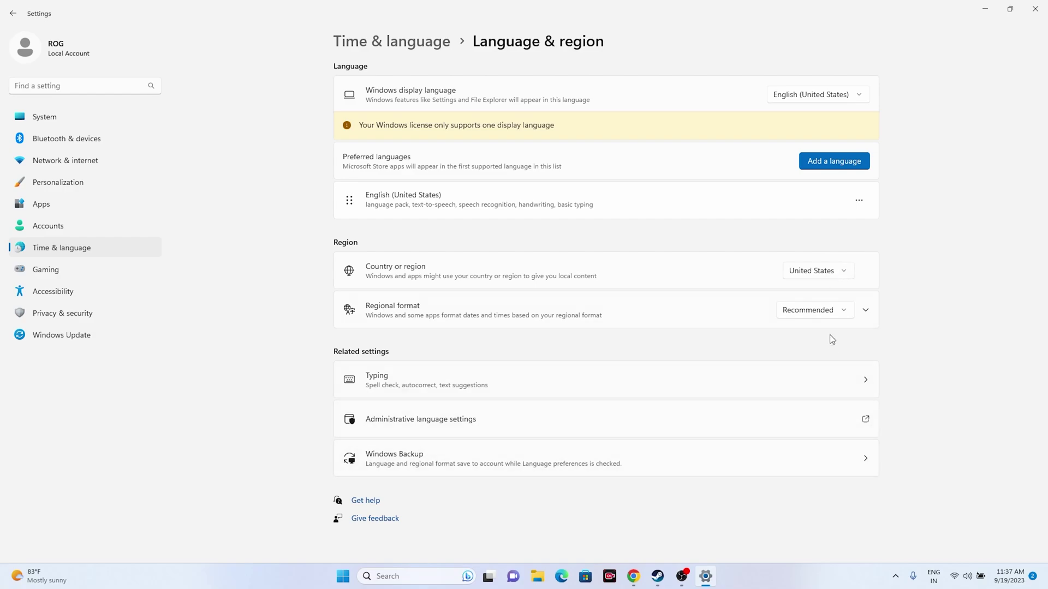
click(848, 276)
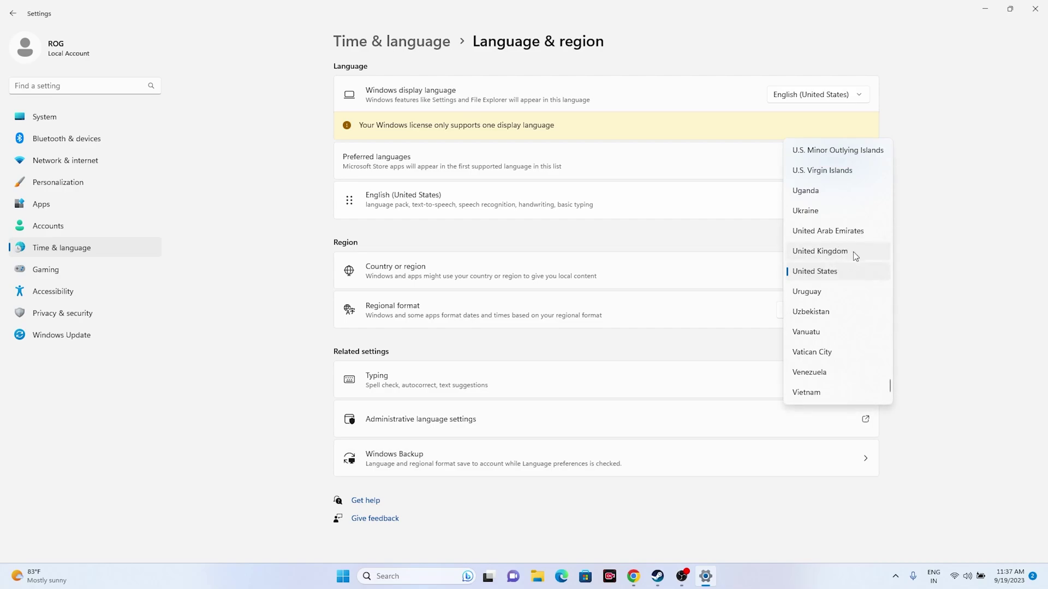
click(945, 269)
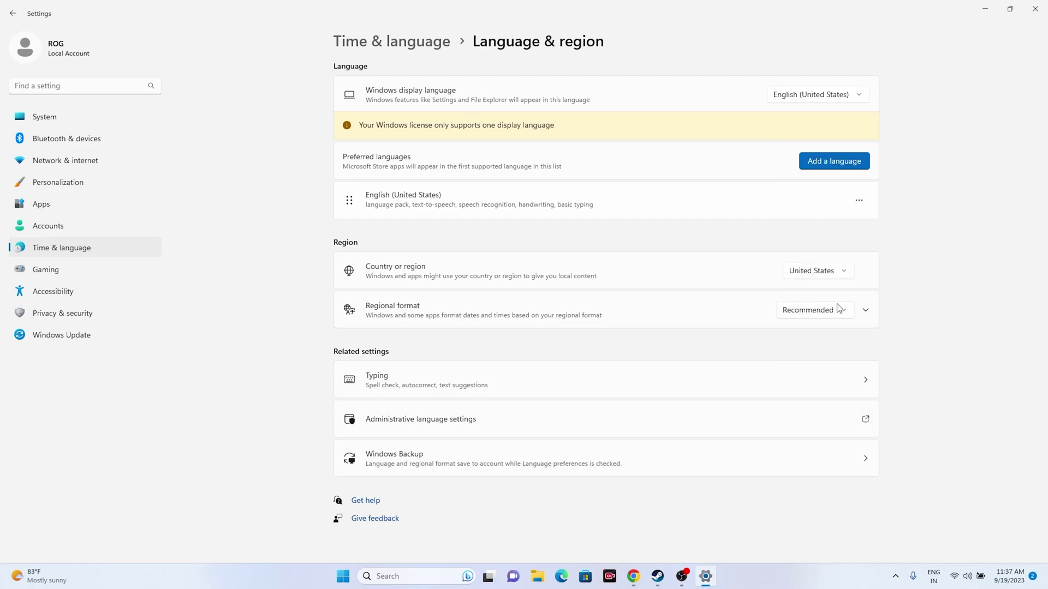
- Close Settings, examine the My Games folder inside Documents in File Explorer, and return to the Steam library
click(1035, 9)
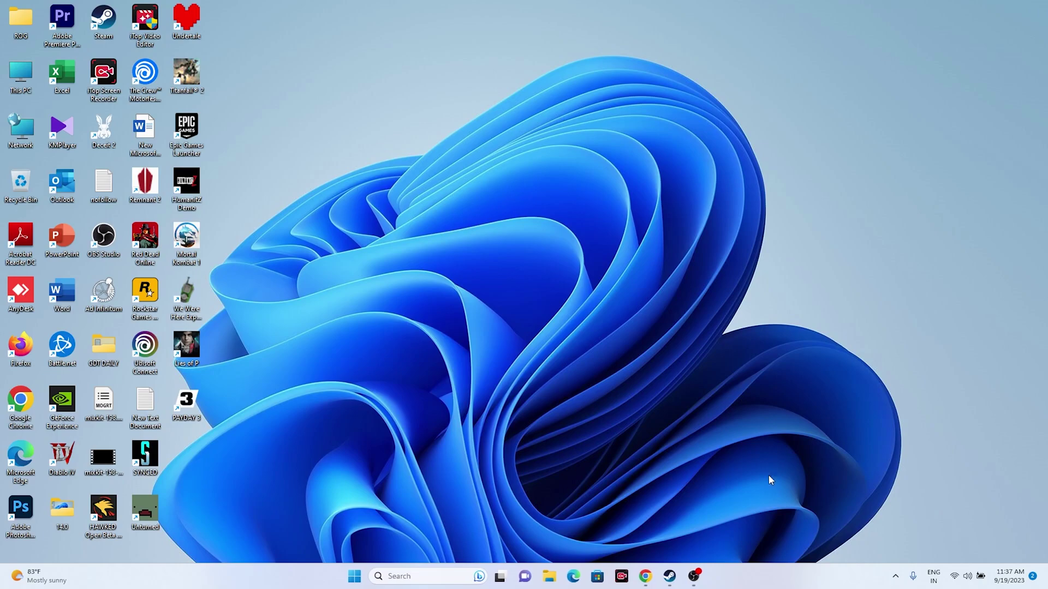
click(669, 576)
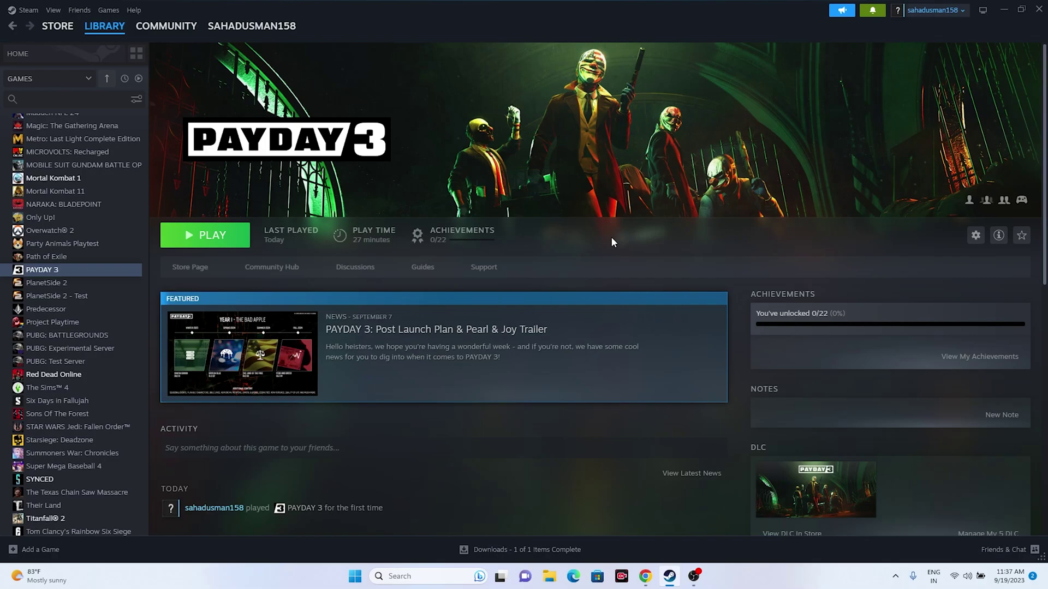
click(550, 577)
click(38, 365)
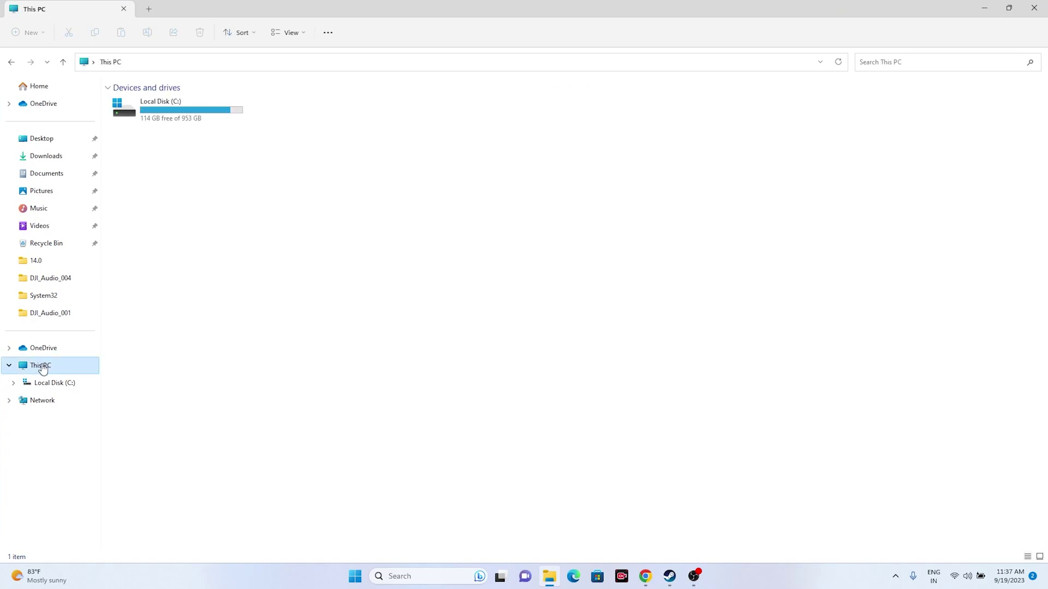
click(57, 156)
click(52, 173)
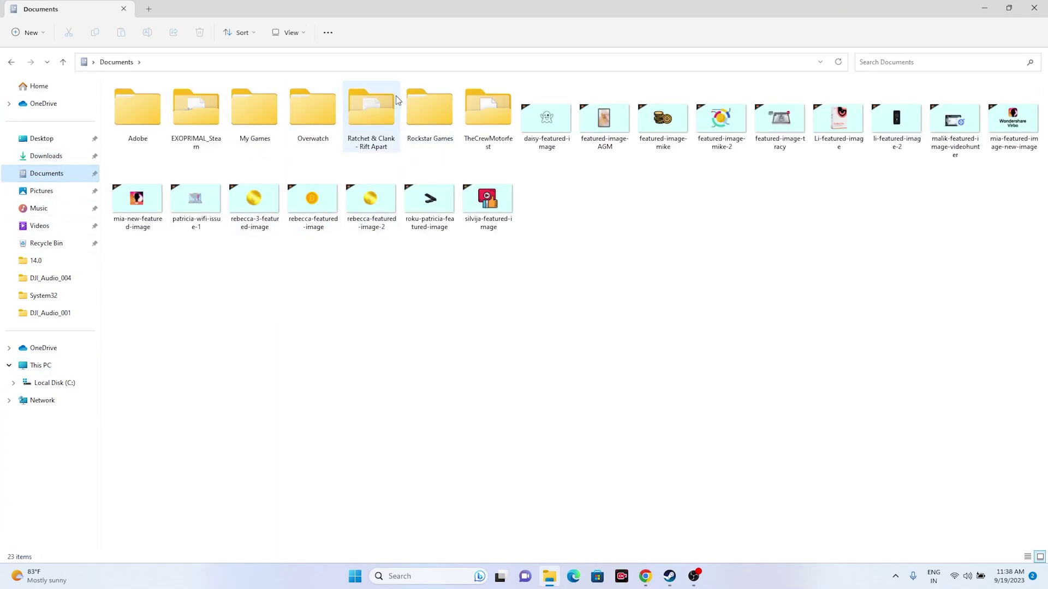
double_click(249, 119)
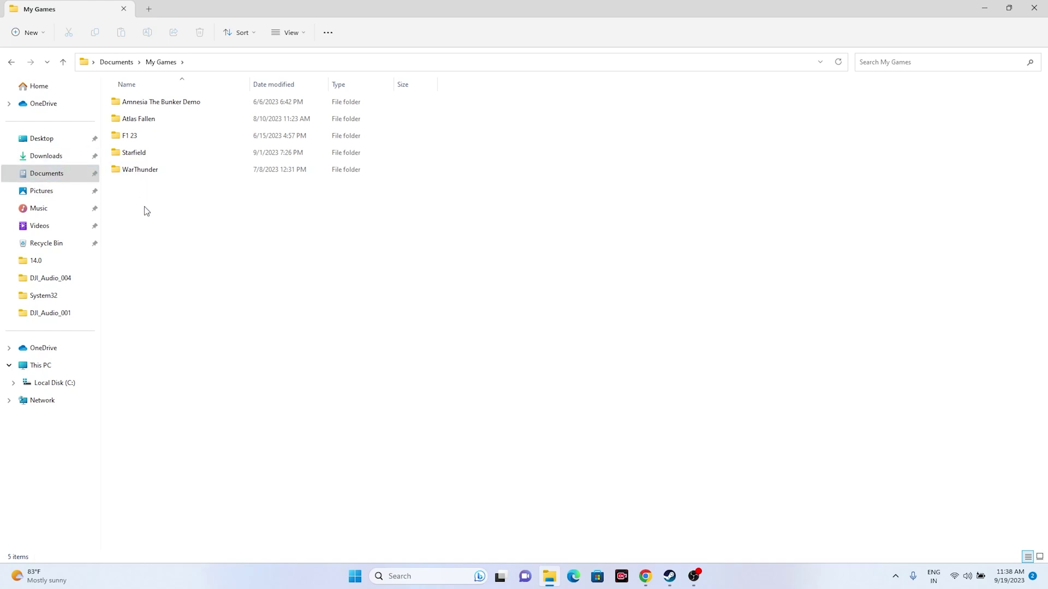
click(1043, 12)
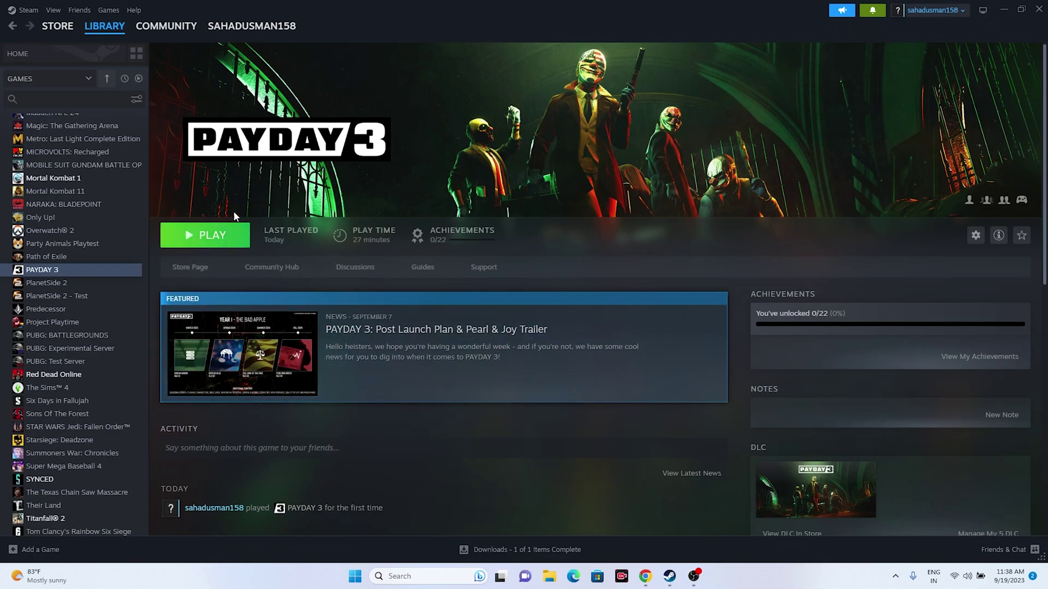
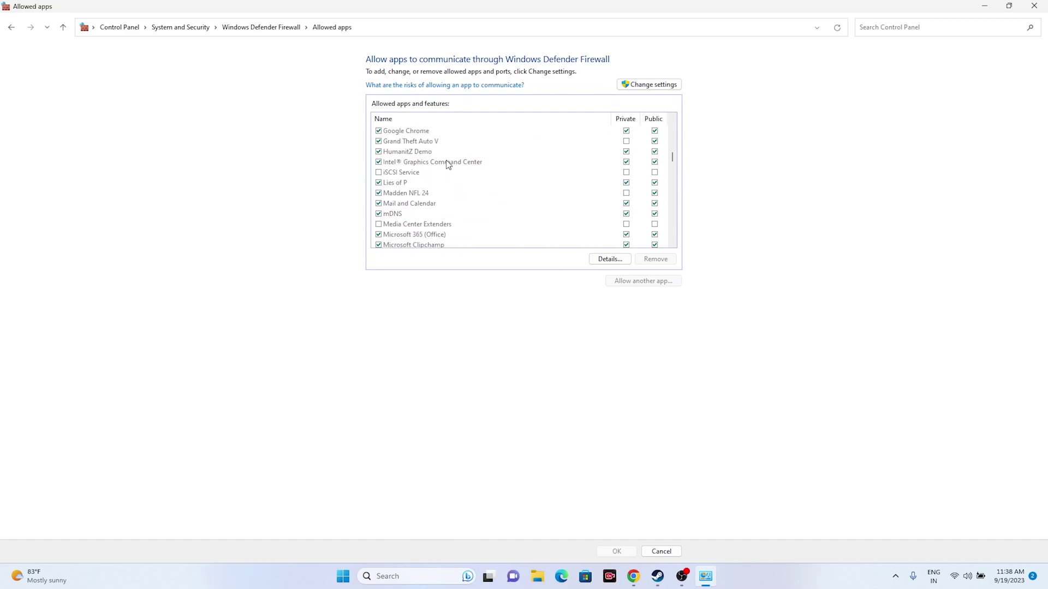
- Find PAYDAY 3 in the firewall's allowed apps list, enable changing the settings and start allowing another app
scroll(447, 164, down, 7)
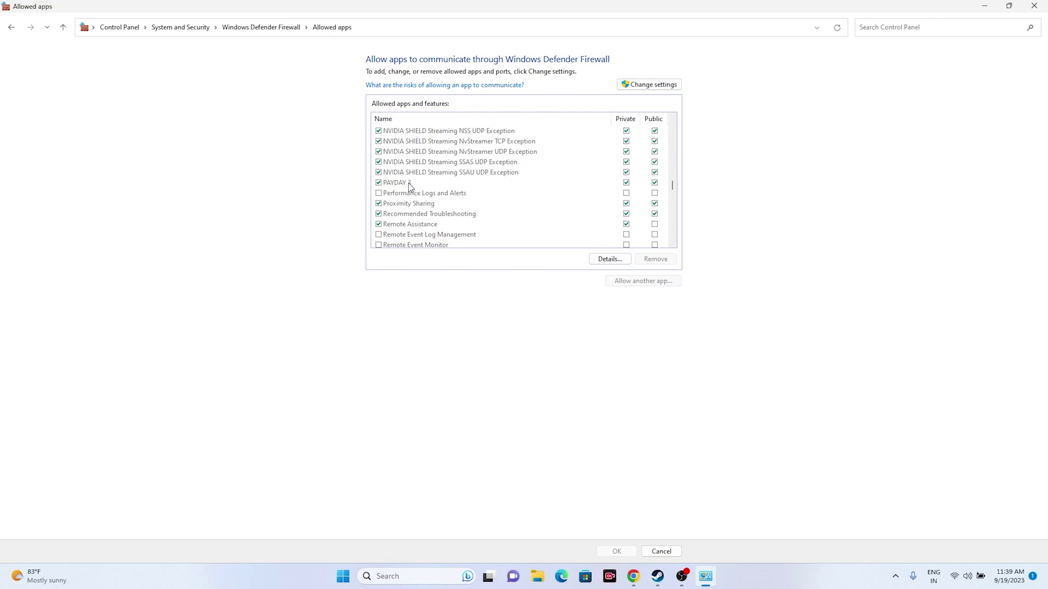
click(657, 86)
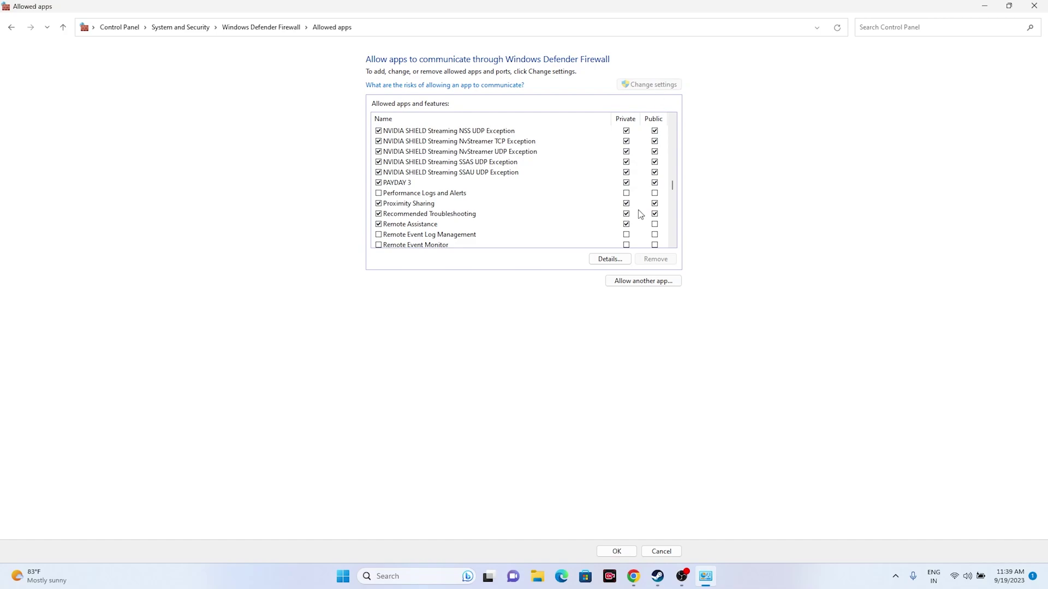
click(641, 286)
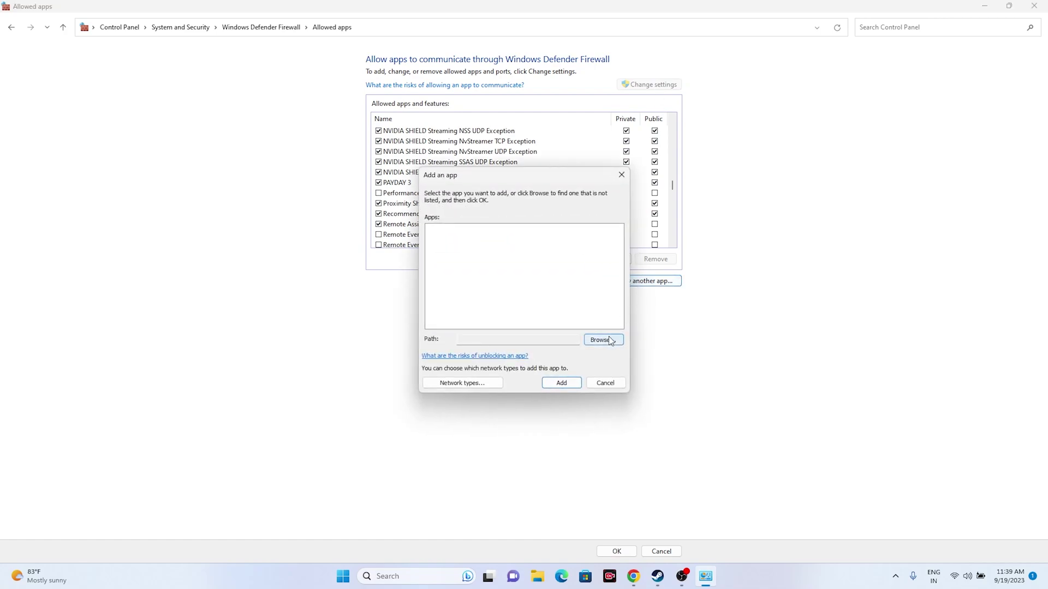
- Browse for the app to add in Program Files (x86) > Steam > steamapps > common on Local Disk (C:)
click(599, 337)
click(449, 394)
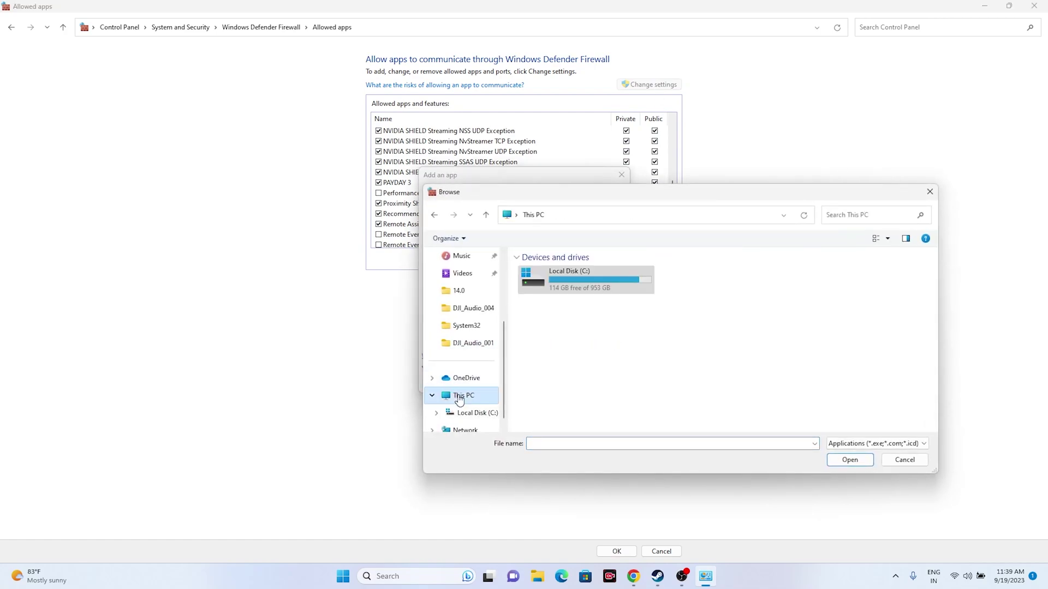
double_click(578, 281)
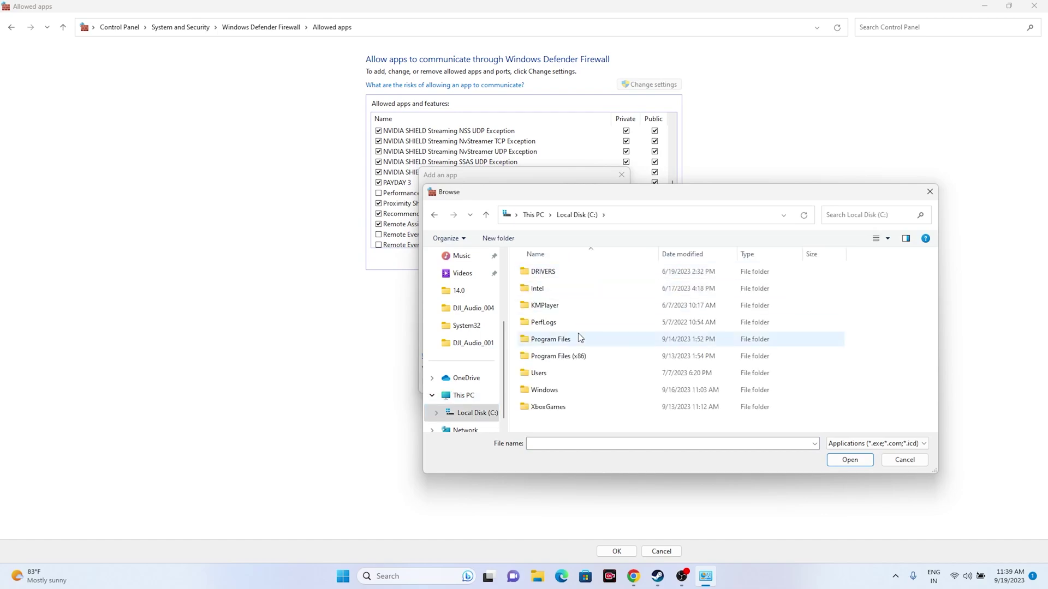
double_click(579, 357)
scroll(579, 364, down, 4)
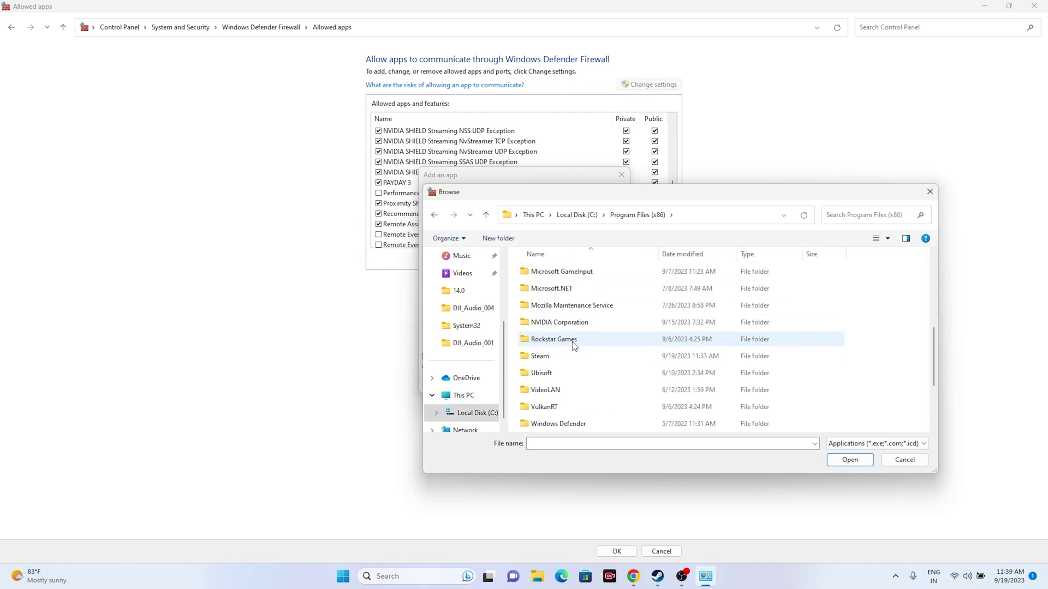
double_click(567, 356)
scroll(568, 329, down, 4)
double_click(568, 394)
double_click(566, 277)
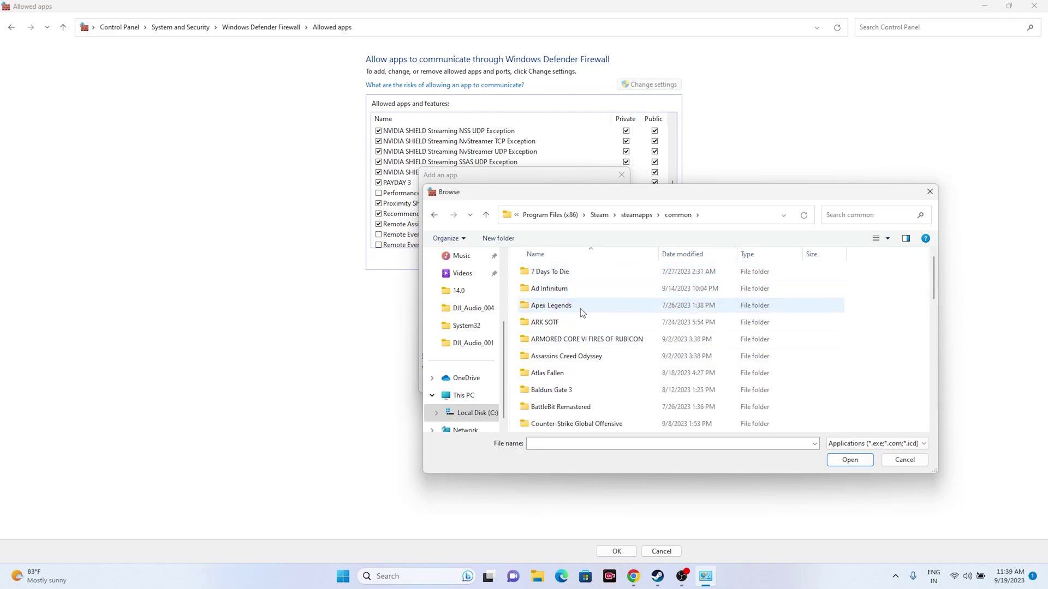
- Find the PAYDAY3 folder among the installed games and open it
scroll(578, 311, down, 3)
scroll(581, 316, down, 3)
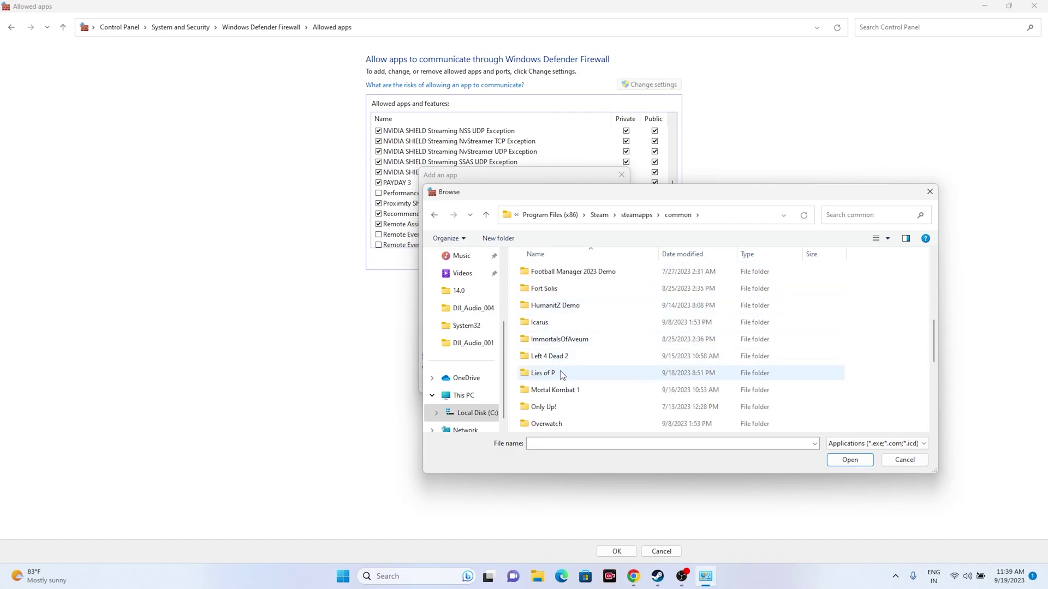
scroll(575, 376, down, 3)
scroll(572, 321, up, 2)
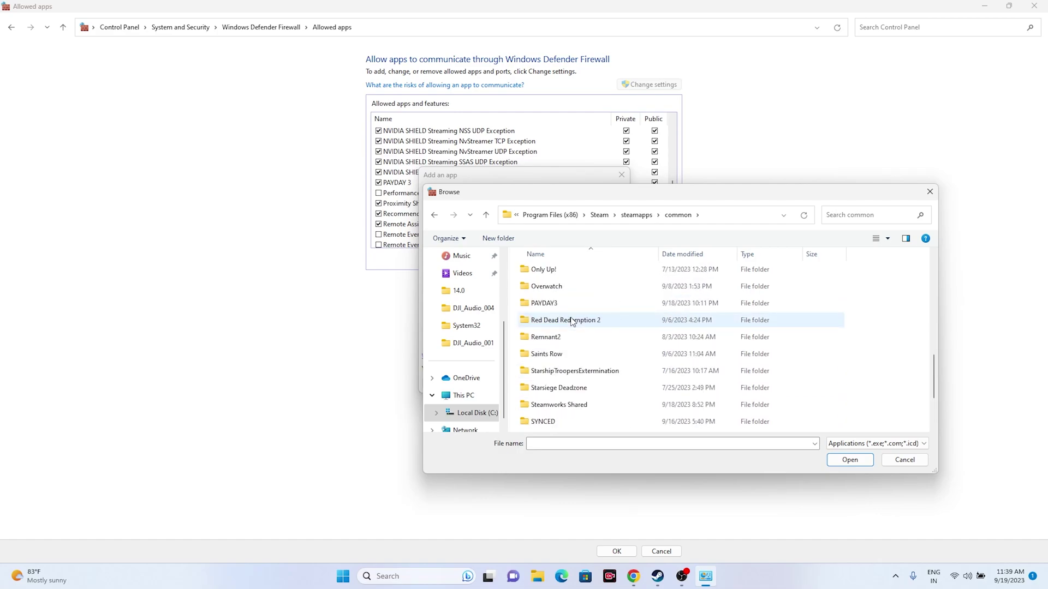
double_click(561, 306)
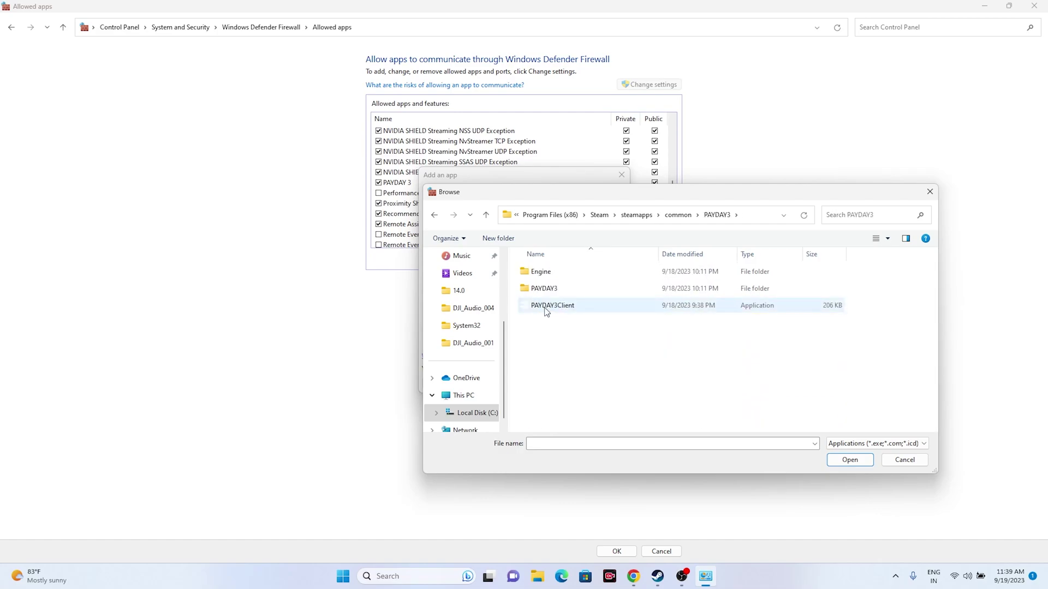
- Look through the game's Engine folder and its subfolders, and return to the PAYDAY3 folder
double_click(544, 274)
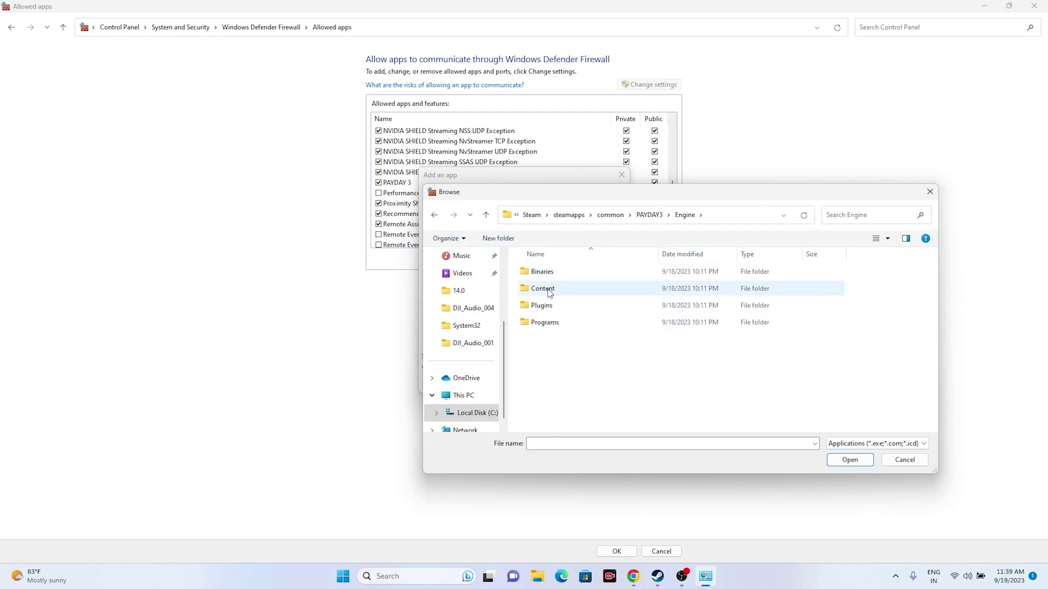
double_click(546, 288)
click(546, 276)
double_click(546, 276)
click(435, 215)
click(434, 215)
click(435, 215)
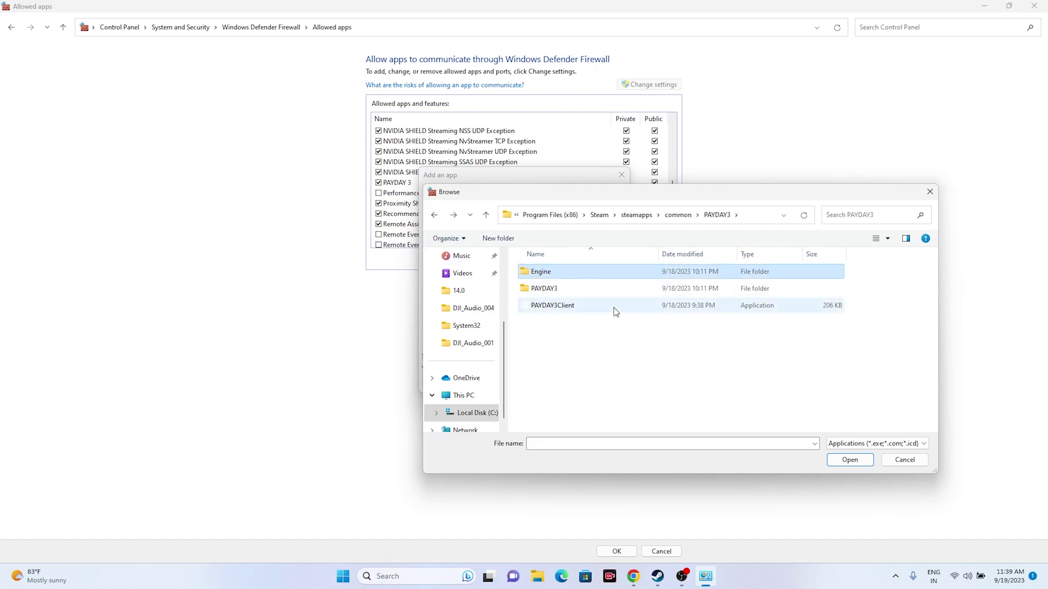
- Cancel adding another app, close the Allowed apps window and bring up the Steam library
click(920, 464)
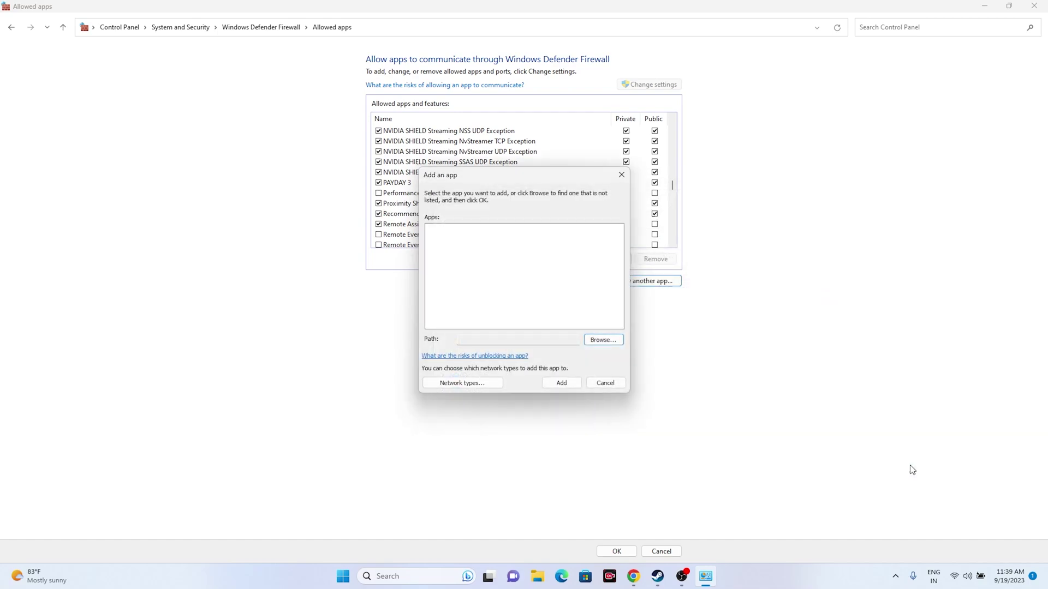
click(604, 383)
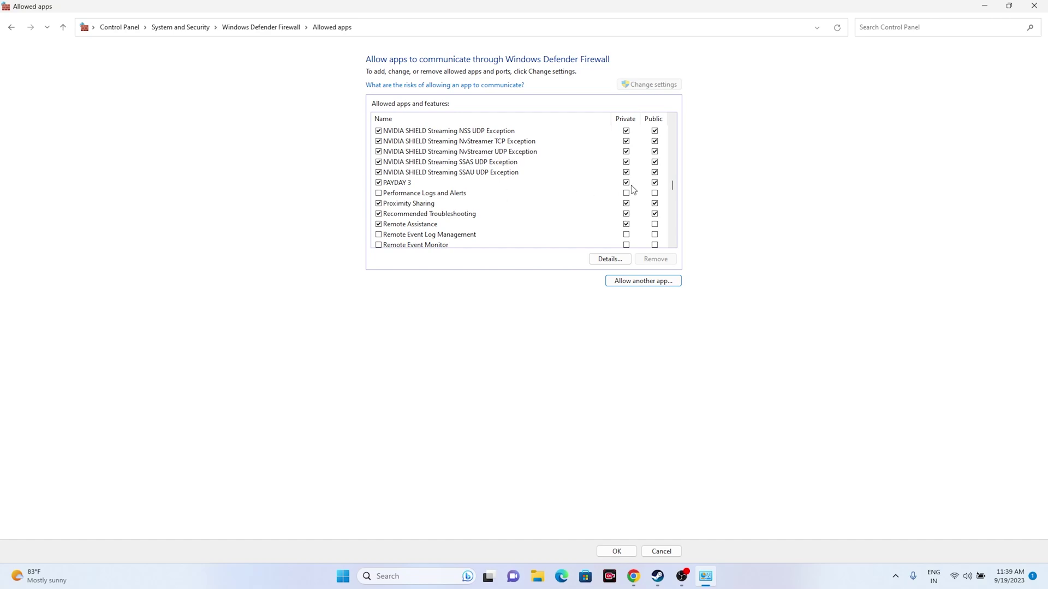
click(1033, 6)
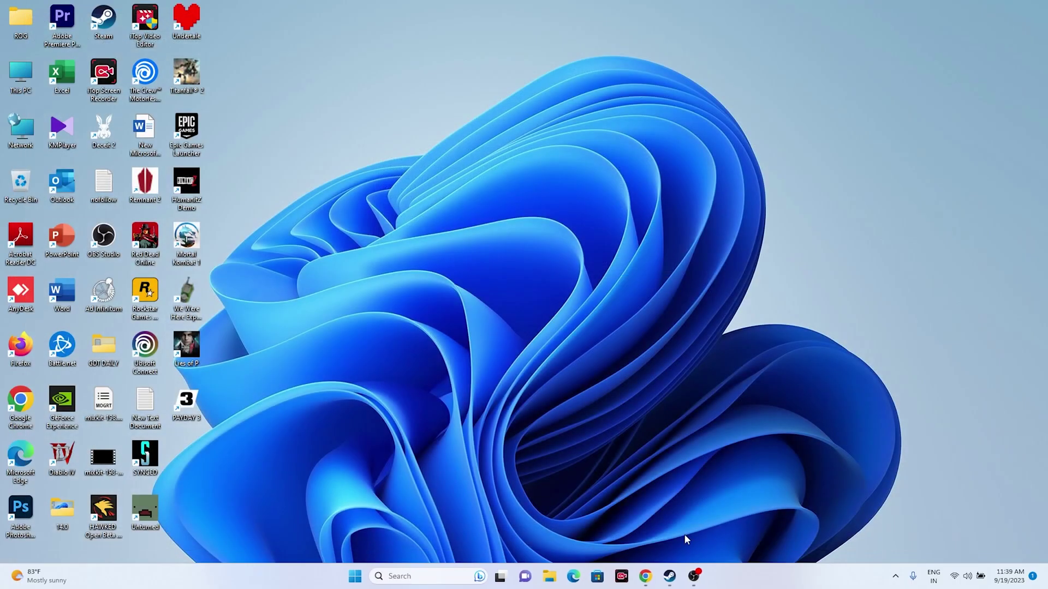
click(670, 576)
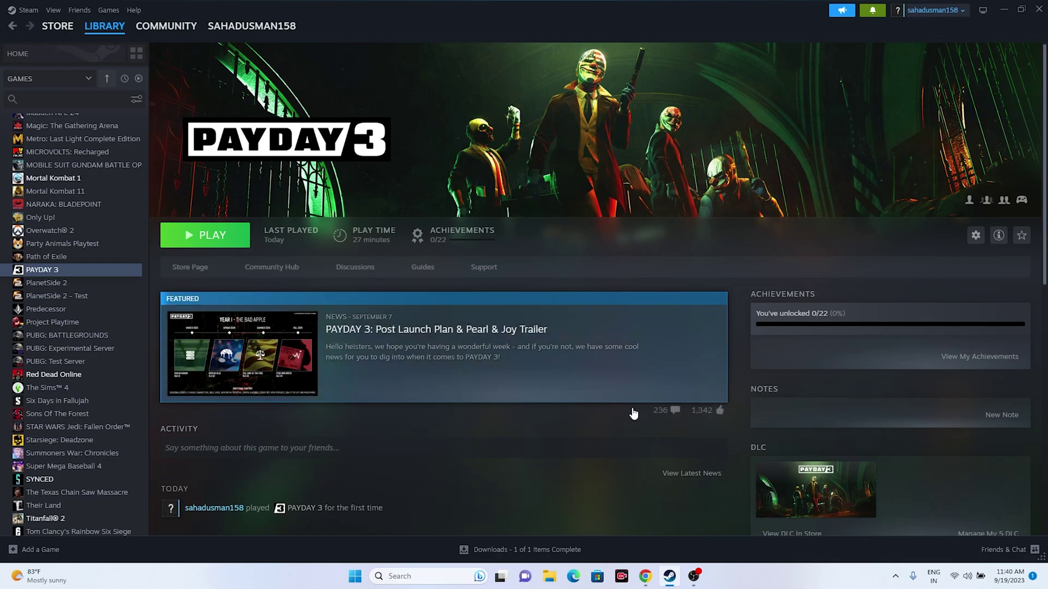
- Open System Configuration, disable all services and hide all Microsoft services from the list
click(415, 576)
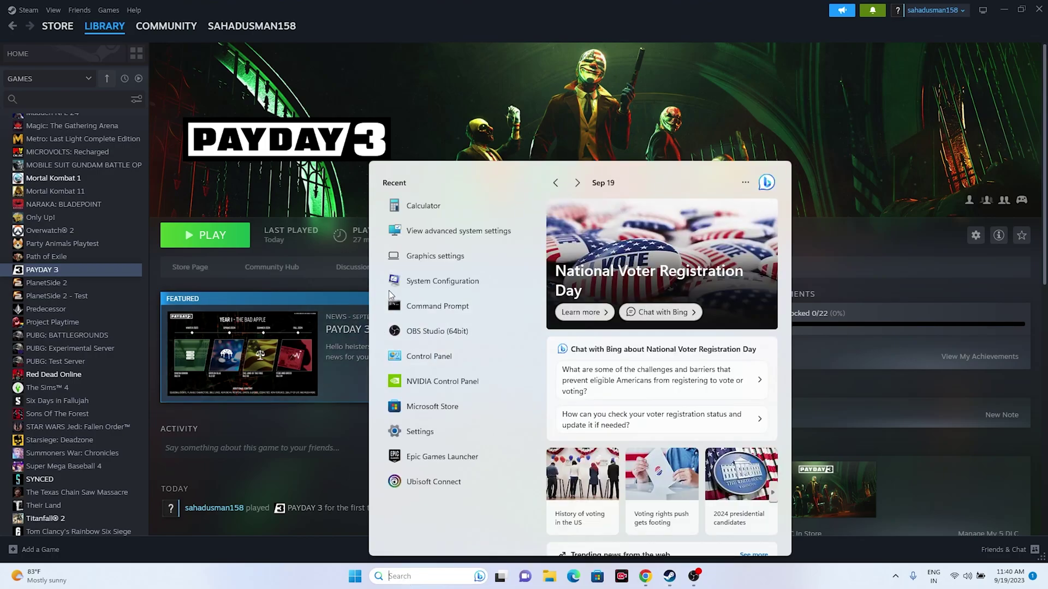
click(424, 283)
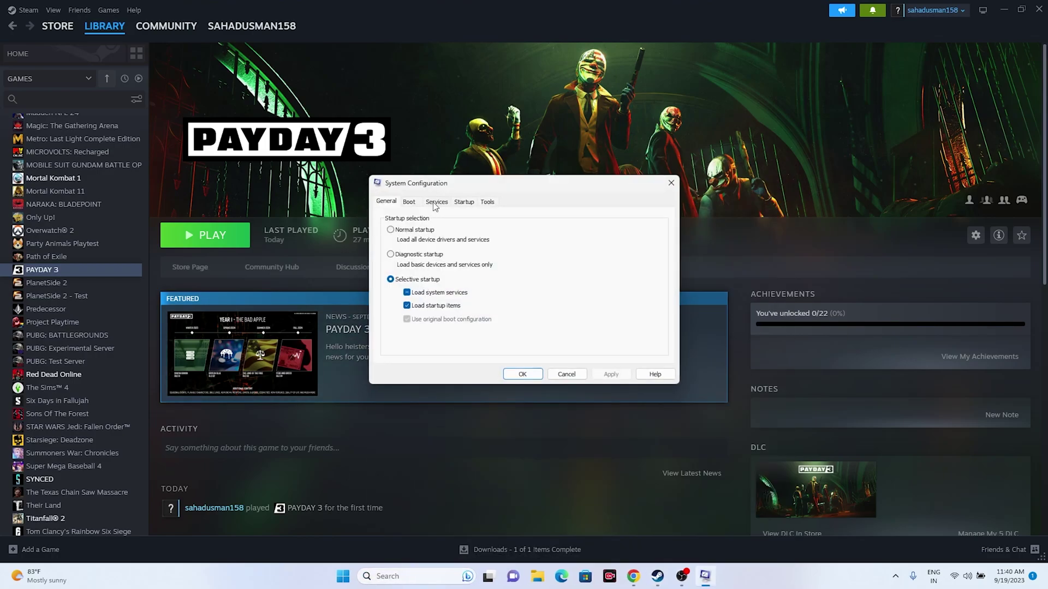
click(435, 203)
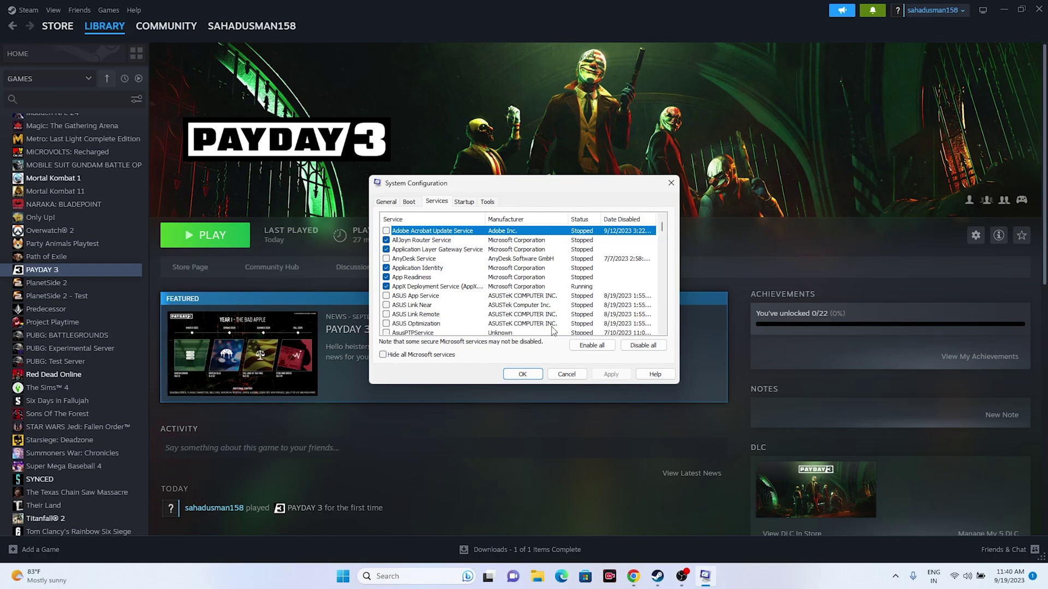
click(639, 346)
click(384, 355)
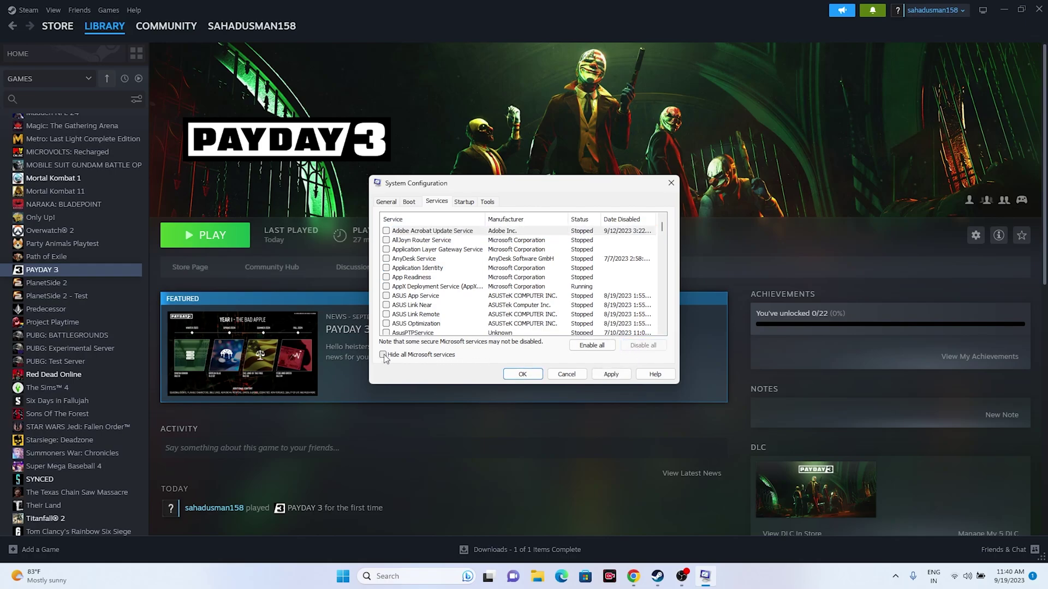
- Apply and confirm the service changes, and exit System Configuration without restarting the computer
click(611, 374)
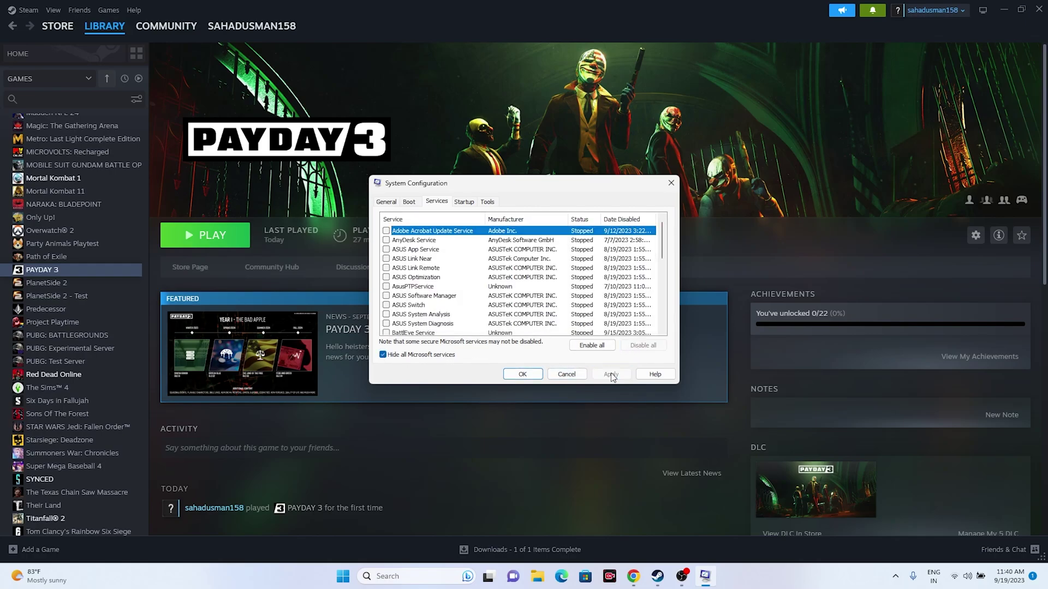
click(527, 373)
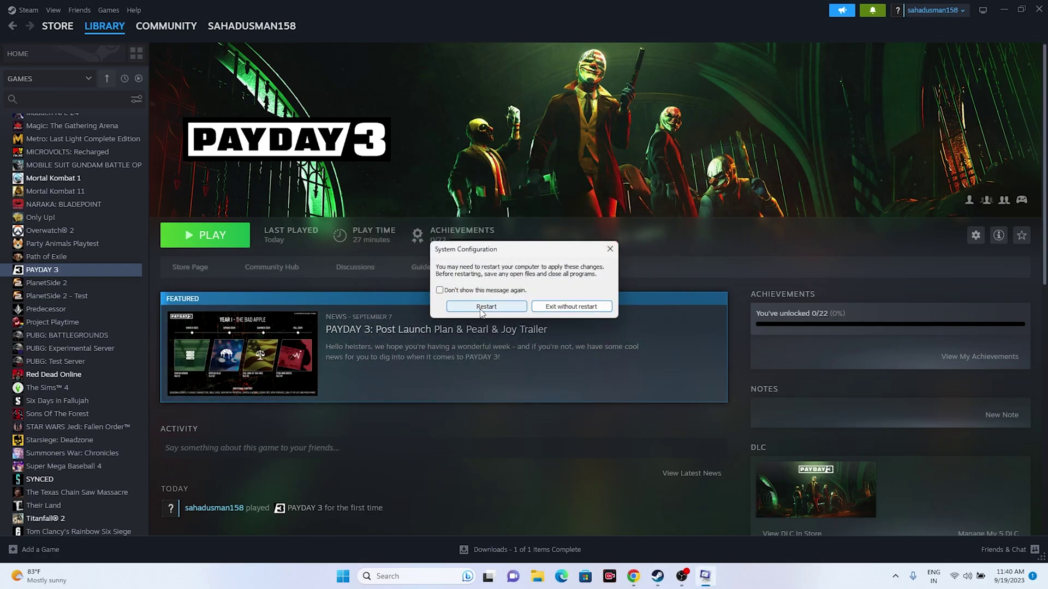
click(576, 307)
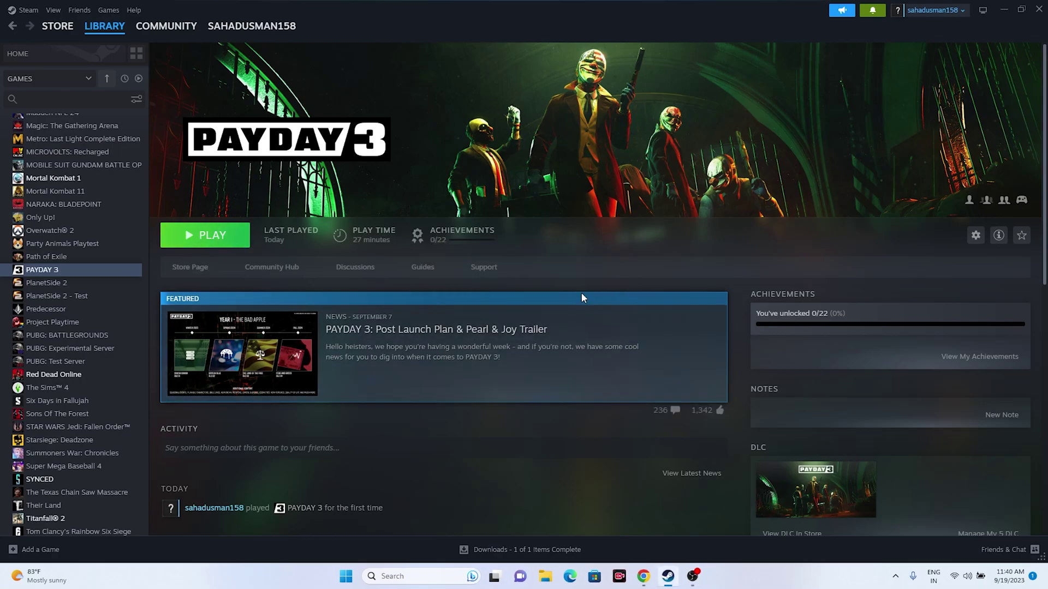
- Check the Steam Overlay option in PAYDAY 3's General properties and close the properties
click(698, 575)
click(670, 576)
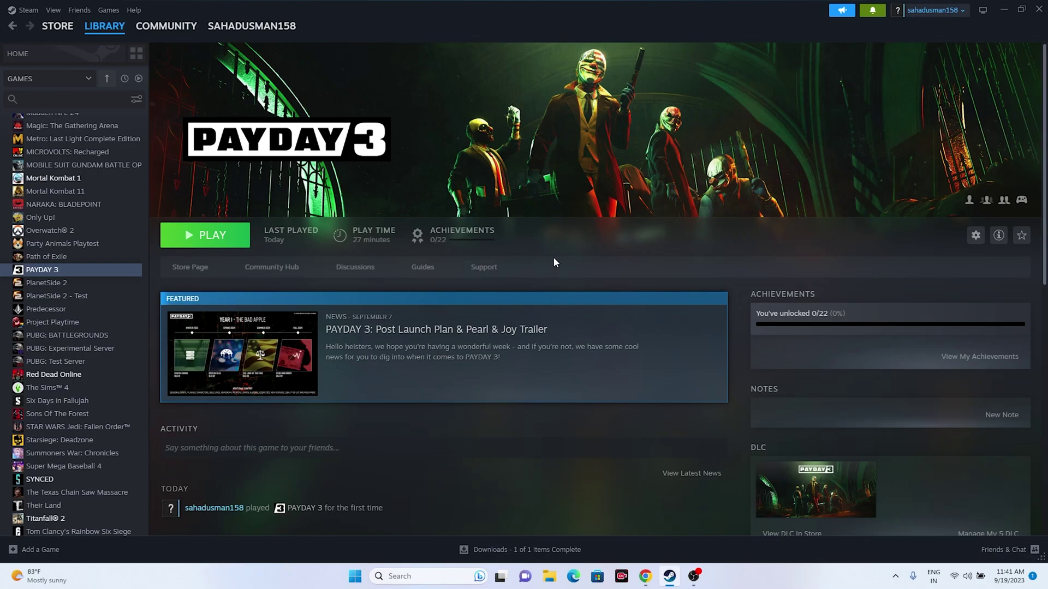
right_click(48, 271)
click(65, 353)
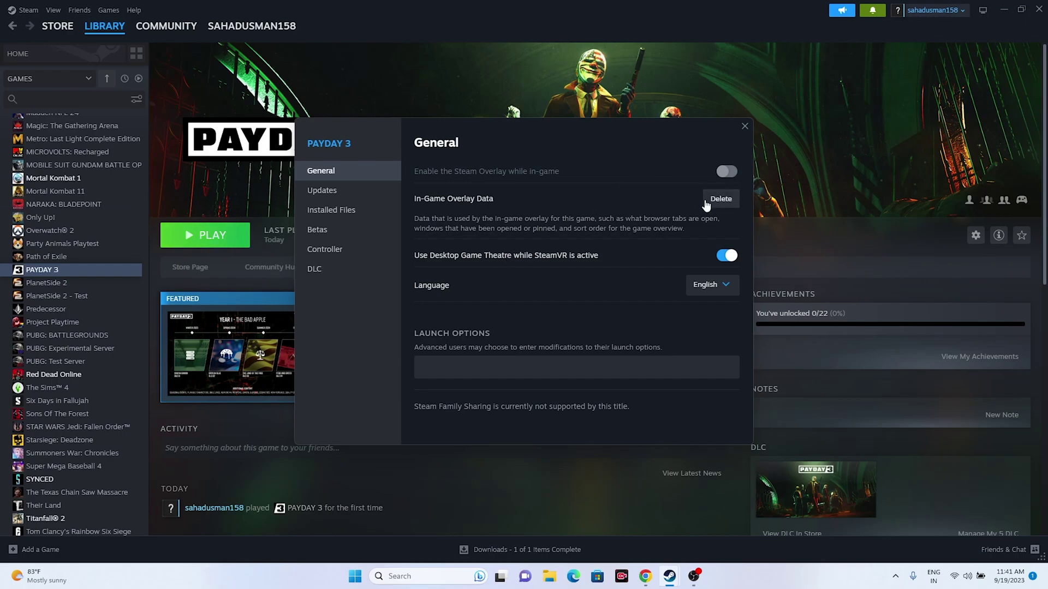
click(744, 127)
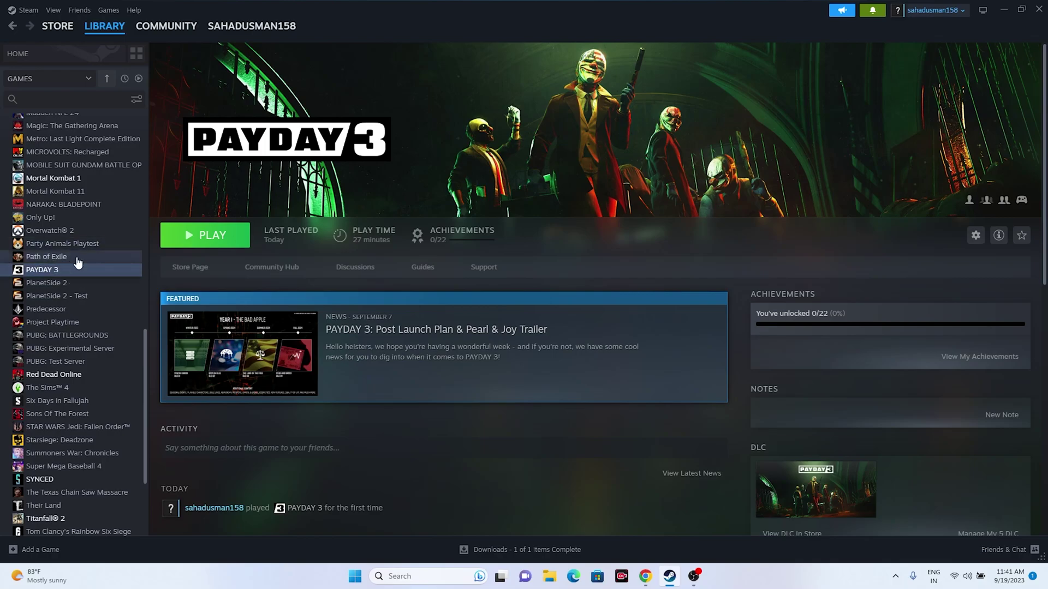
- Open PAYDAY 3's General properties in the Steam library and enter -dx11 as its launch option
right_click(62, 278)
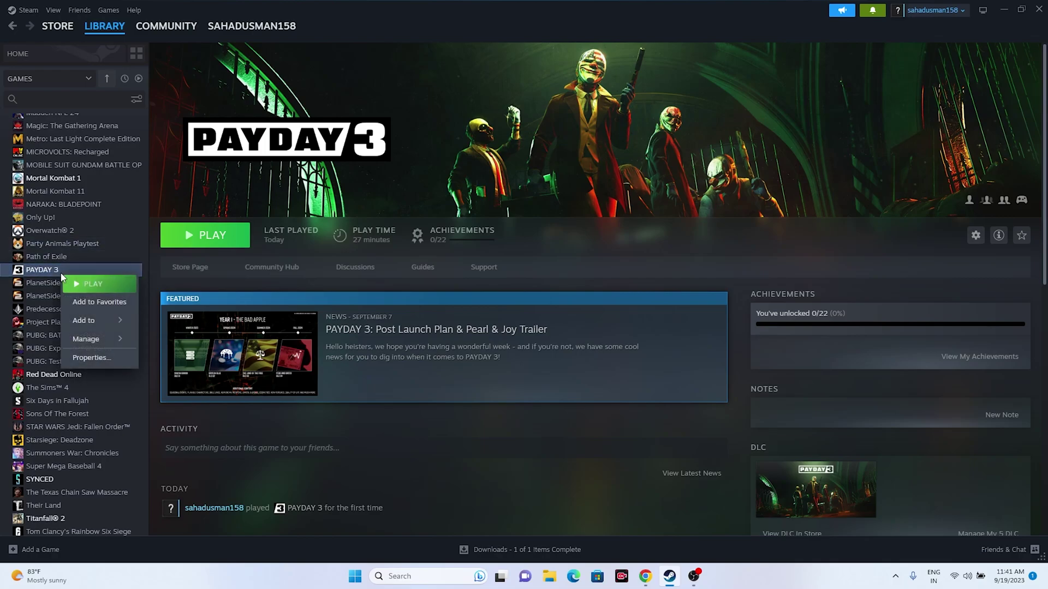
click(92, 365)
click(436, 369)
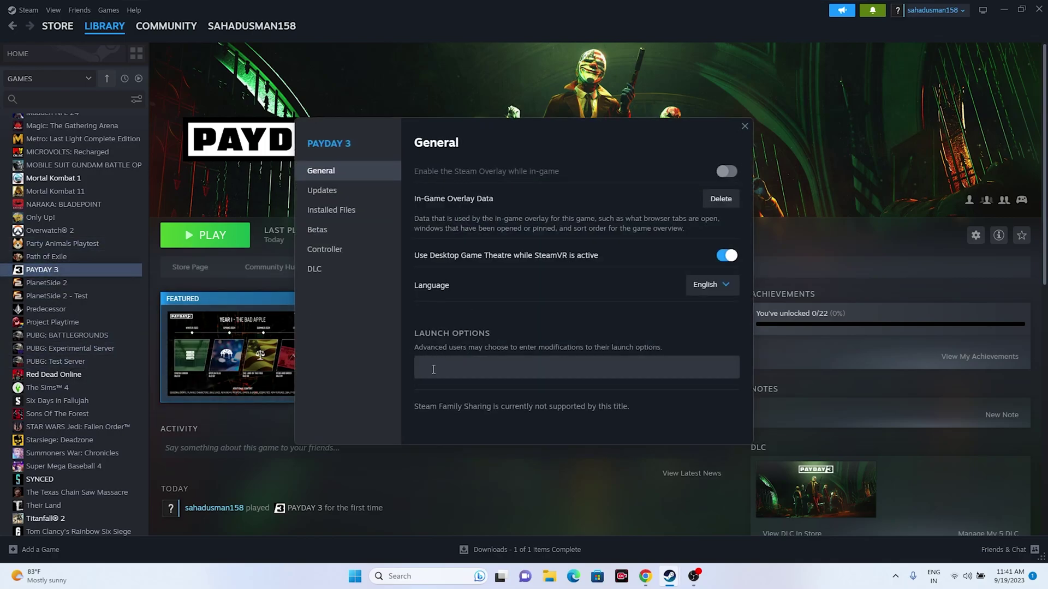
click(431, 364)
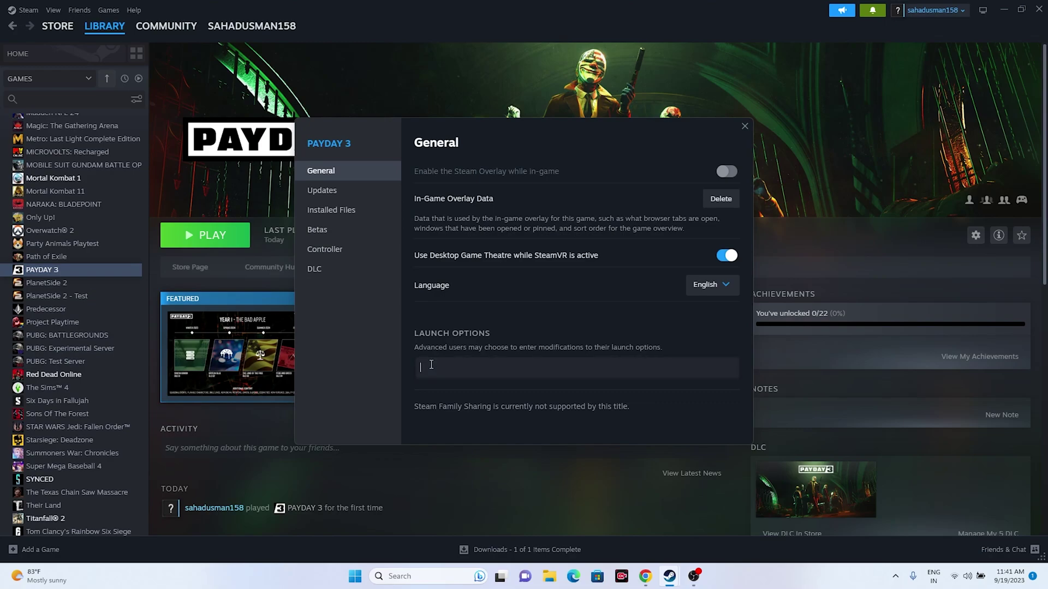
text(-dx11)
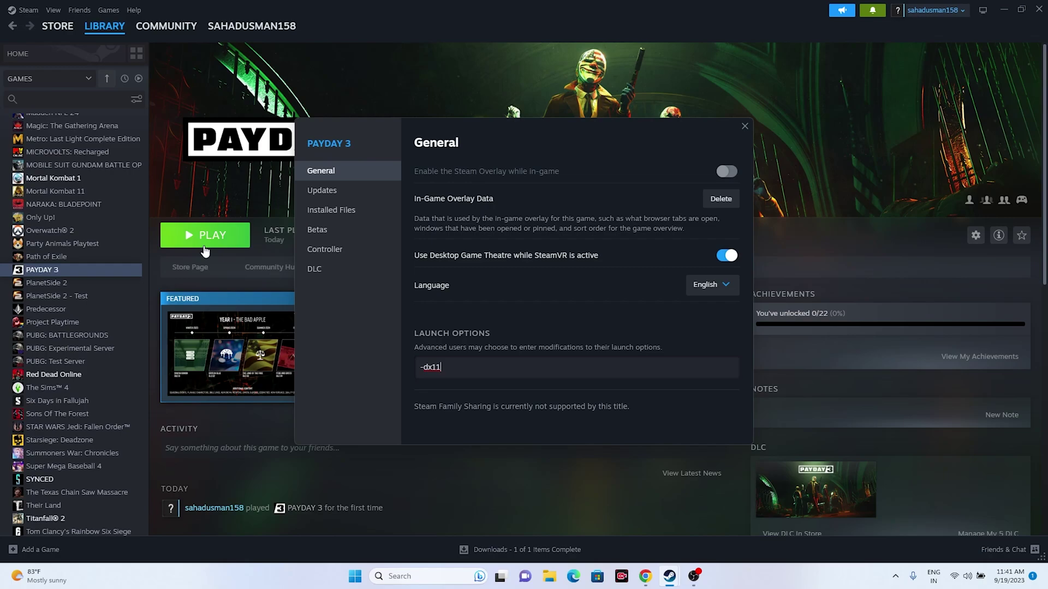
- Change PAYDAY 3's launch option to -dx12, close the properties and minimize Steam
key(BackSpace)
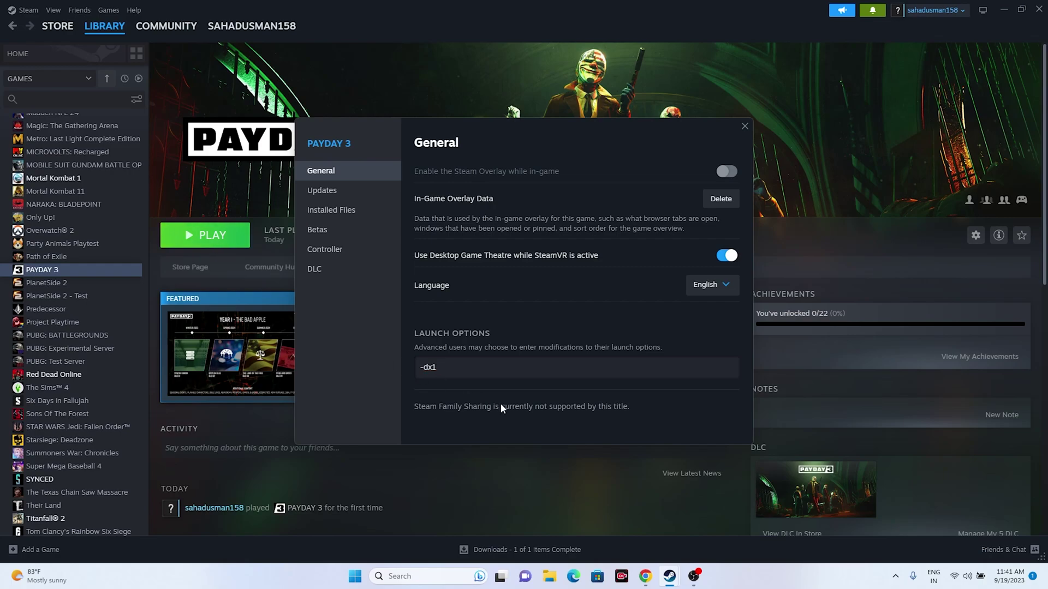
text(2)
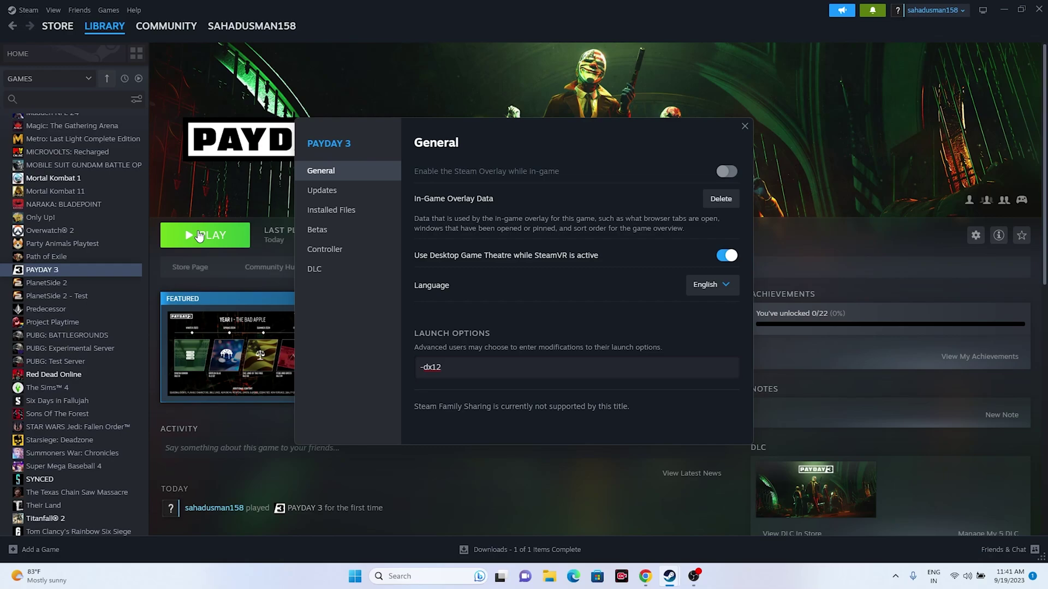
click(742, 127)
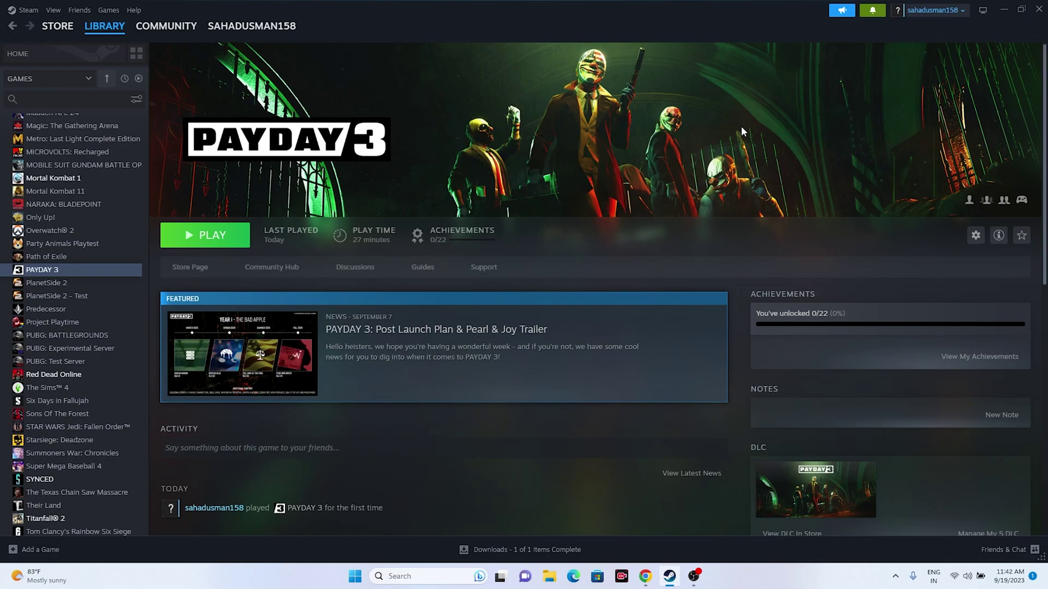
click(1003, 11)
- Open the Windows Graphics settings and start browsing for a desktop app to add to the custom options
click(419, 575)
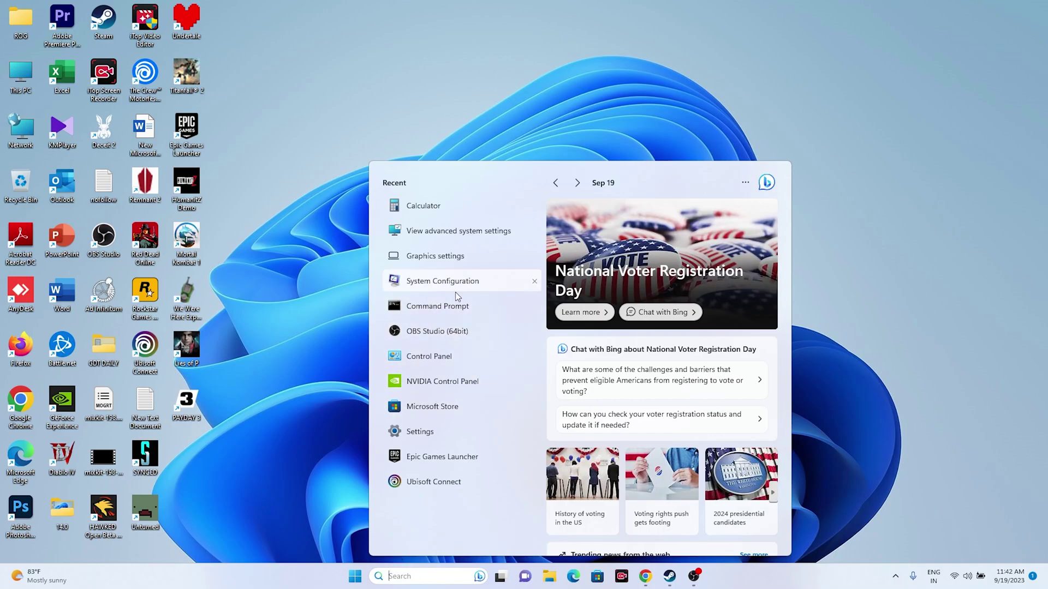
click(459, 258)
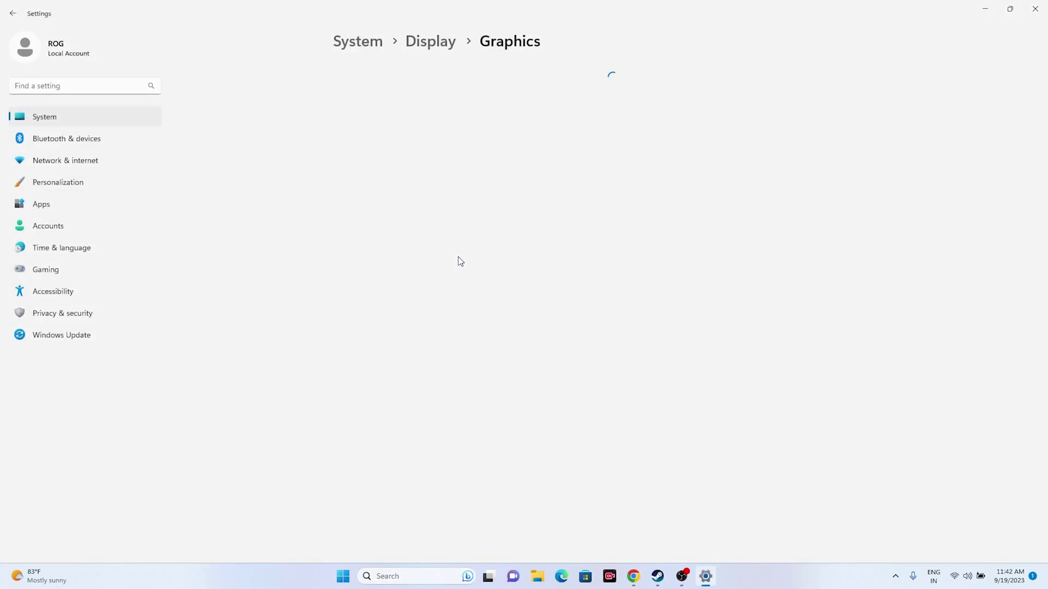
scroll(757, 195, down, 3)
scroll(756, 195, down, 3)
scroll(756, 192, up, 1)
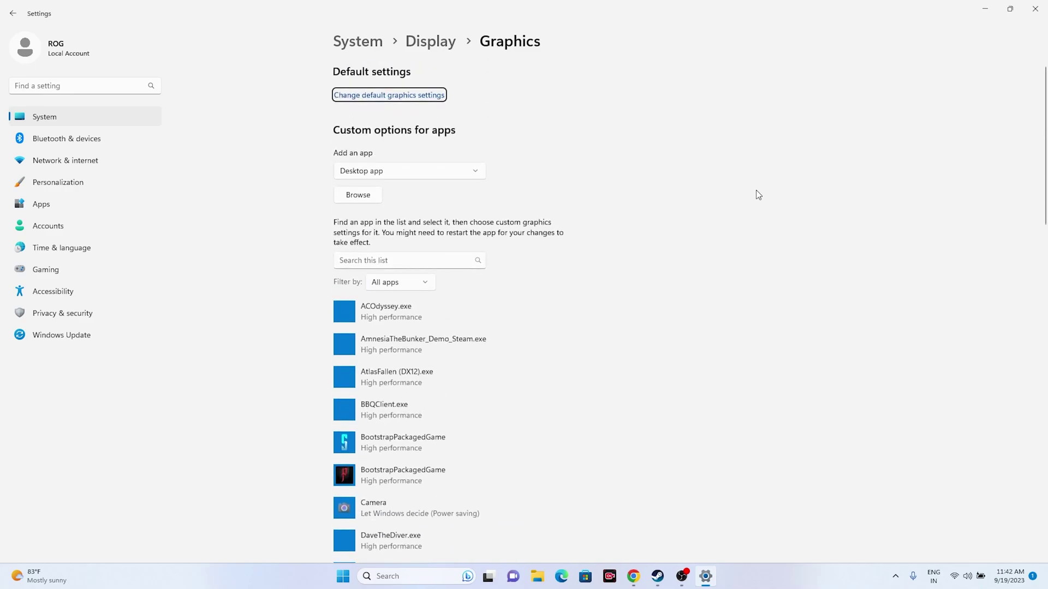
click(356, 202)
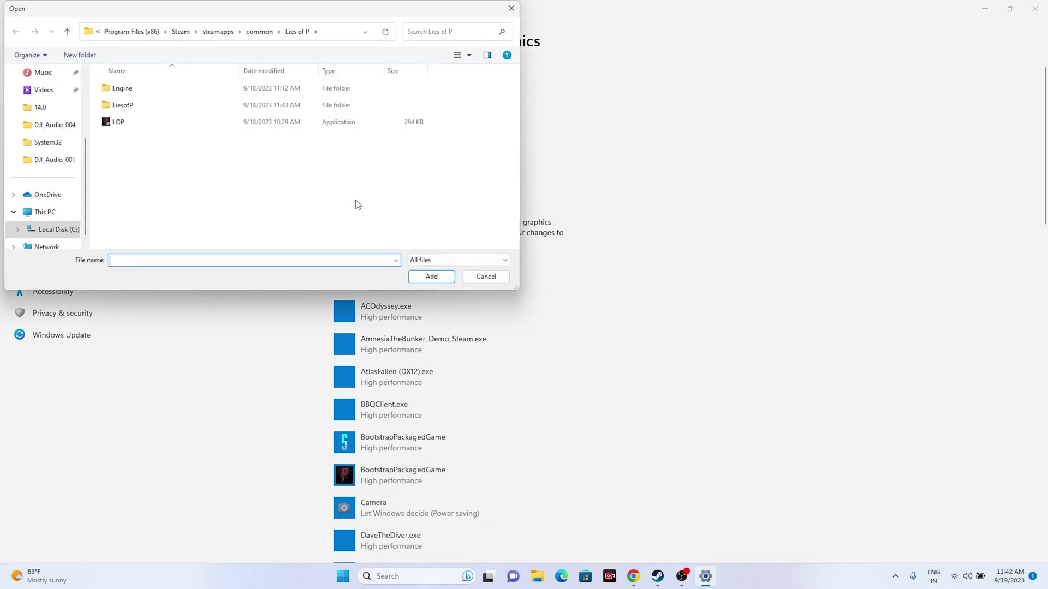
- Browse to the PAYDAY3 game folder under C:\Program Files (x86)\Steam\steamapps\common
click(54, 212)
double_click(198, 112)
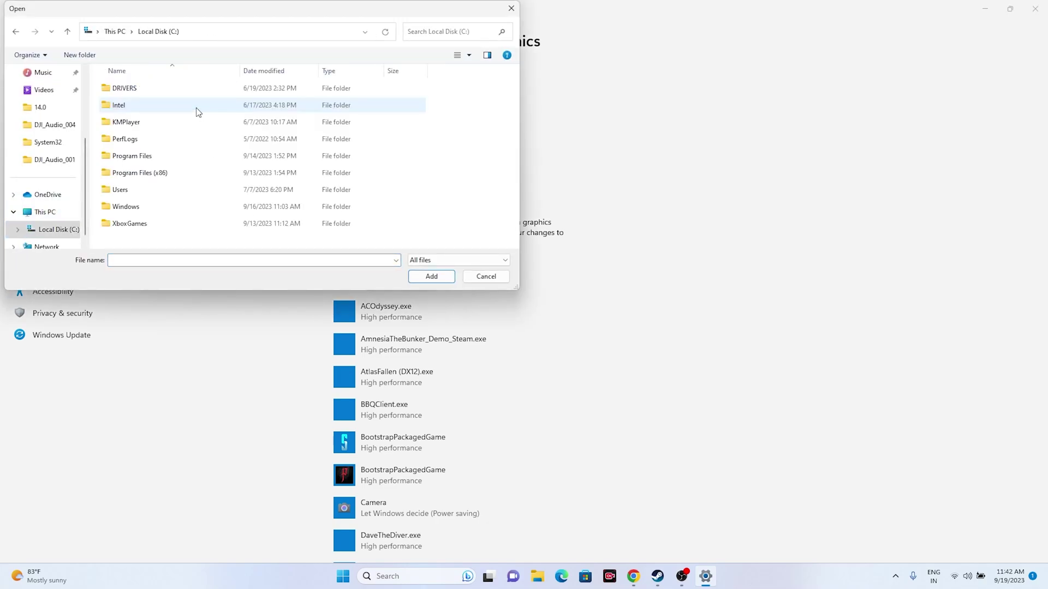
double_click(175, 174)
scroll(182, 159, down, 3)
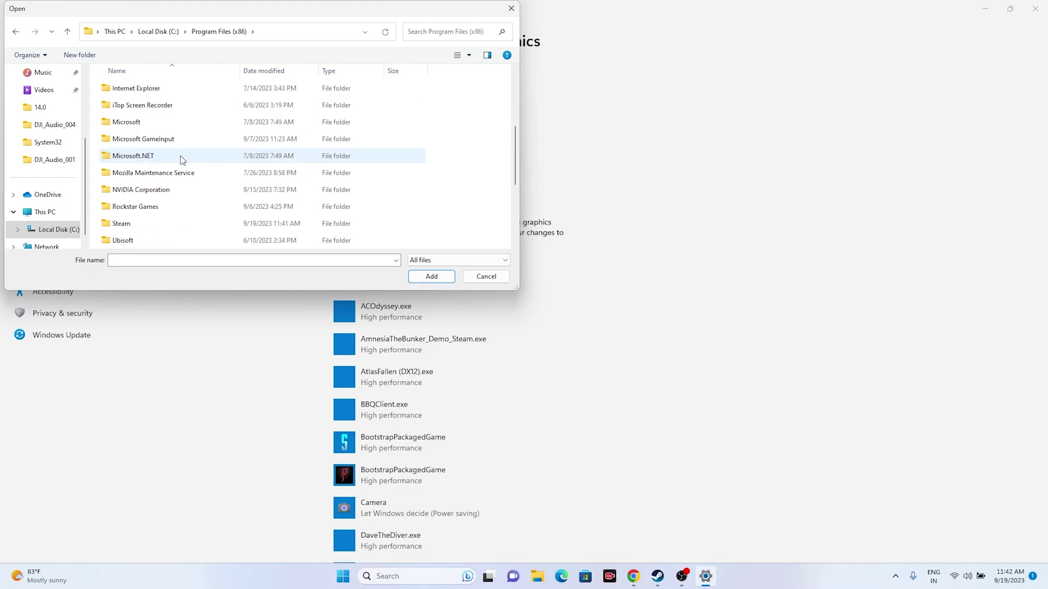
double_click(143, 225)
scroll(192, 142, down, 4)
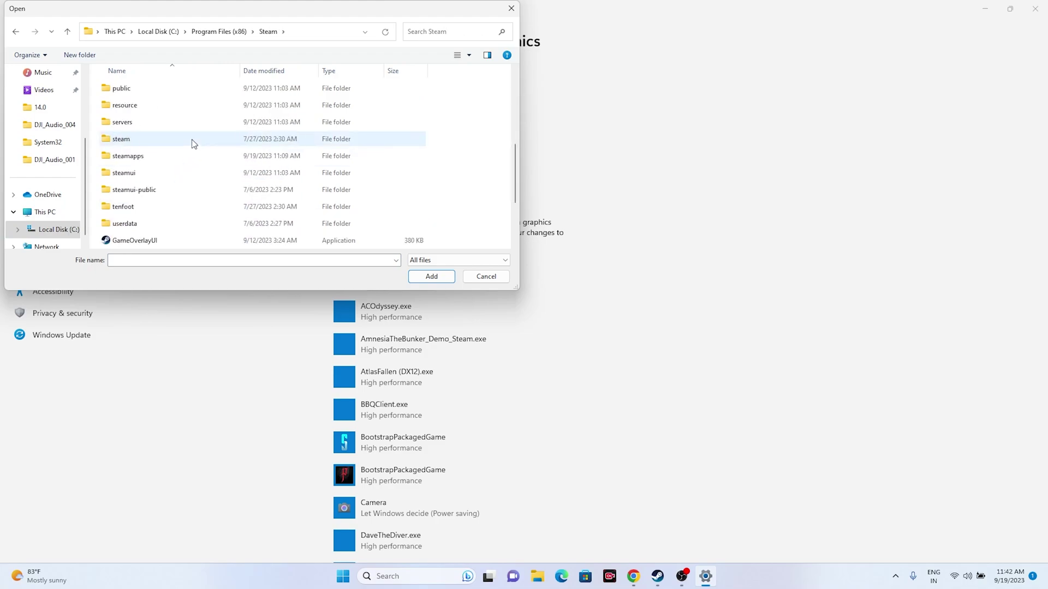
double_click(163, 157)
double_click(161, 92)
scroll(185, 137, down, 3)
scroll(188, 139, down, 2)
scroll(180, 151, down, 2)
scroll(179, 151, down, 1)
double_click(148, 106)
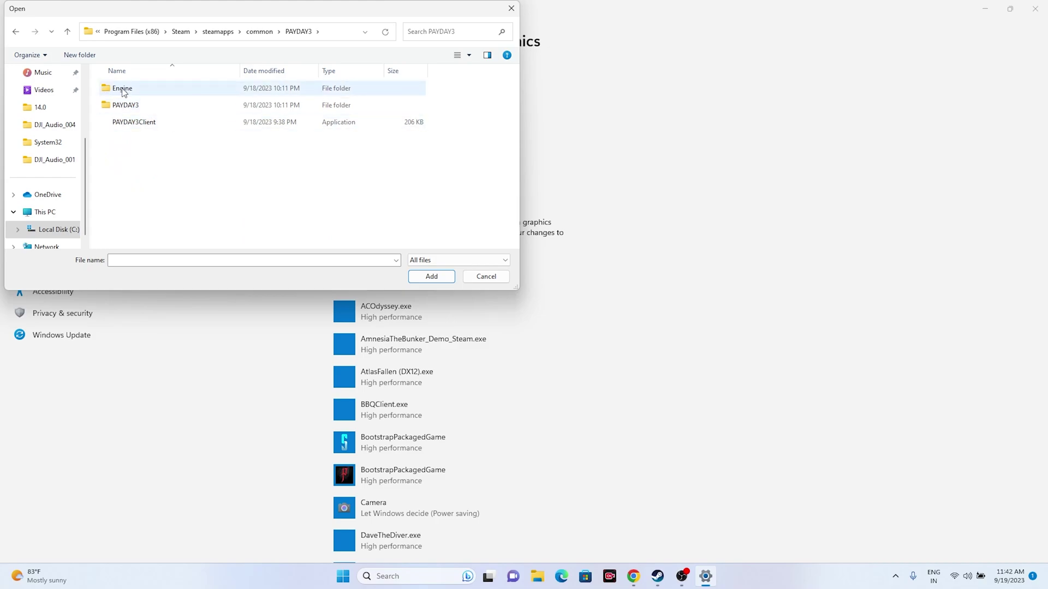
- Add PAYDAY3Client-Win64-Shipping from the PAYDAY3\Binaries\Win64 subfolder to the custom graphics app list
double_click(125, 105)
double_click(125, 105)
click(16, 31)
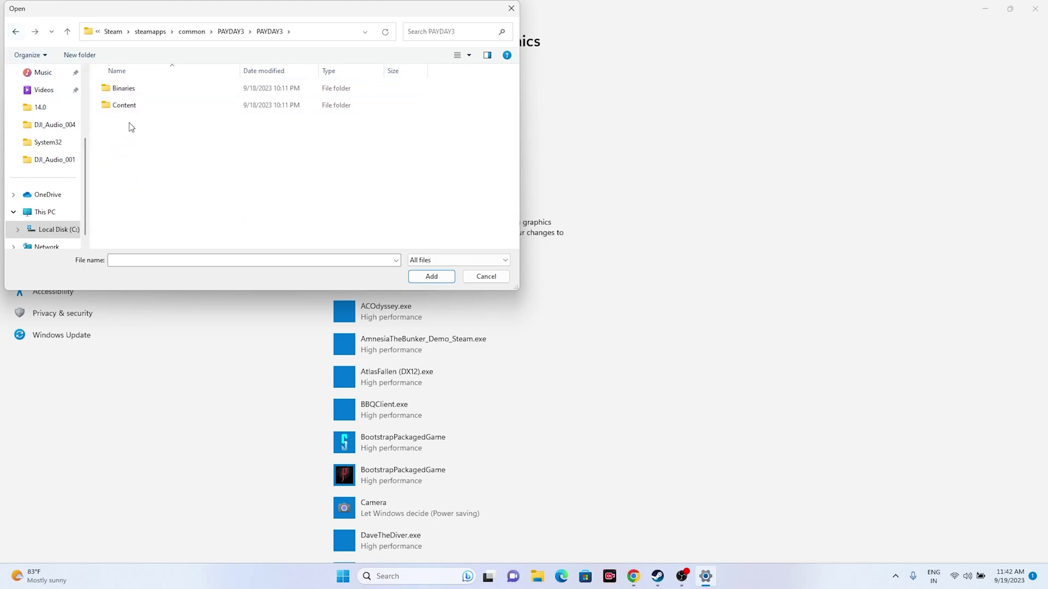
double_click(136, 96)
double_click(148, 96)
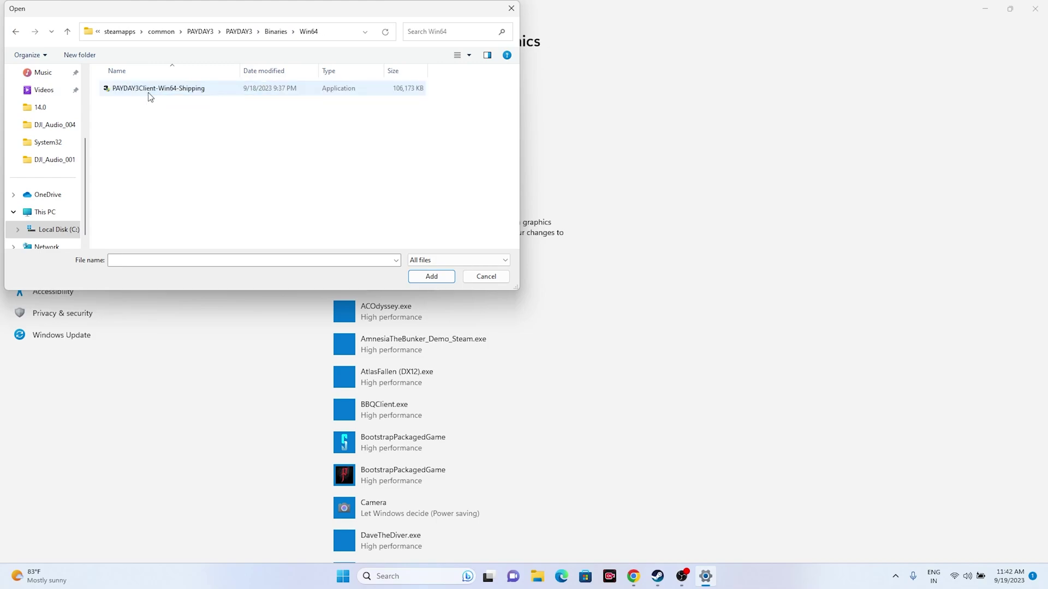
click(141, 90)
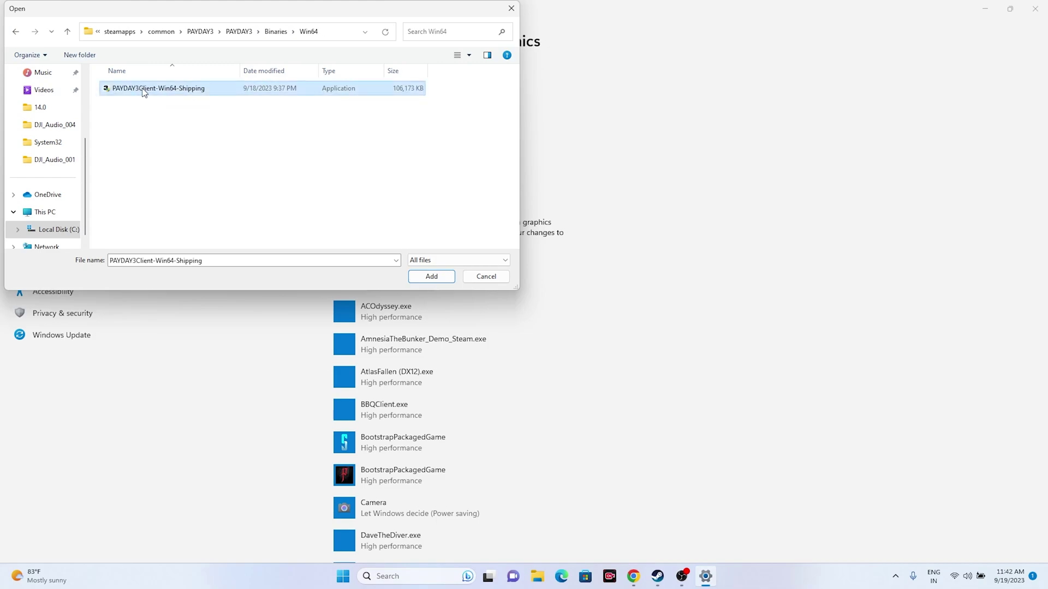
click(430, 276)
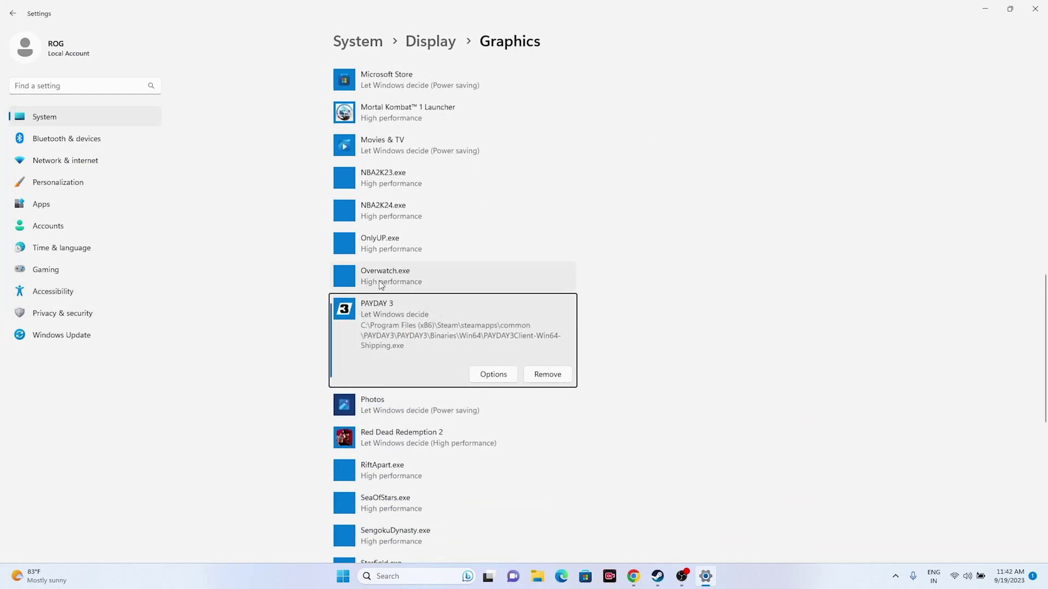
- Set the PAYDAY 3 graphics preference to High performance, save it and close Settings
click(486, 376)
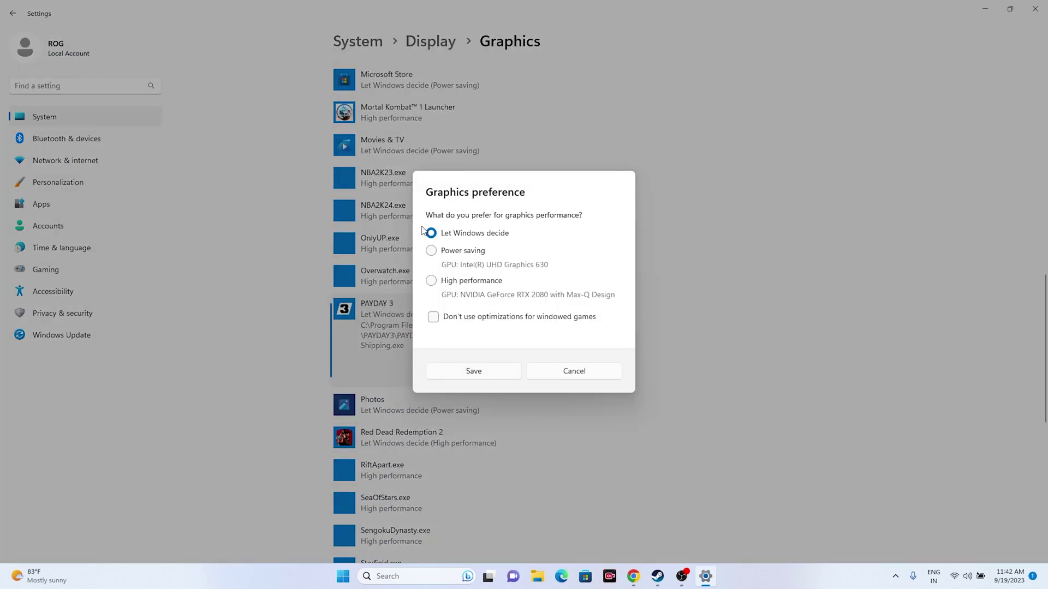
click(431, 281)
click(472, 371)
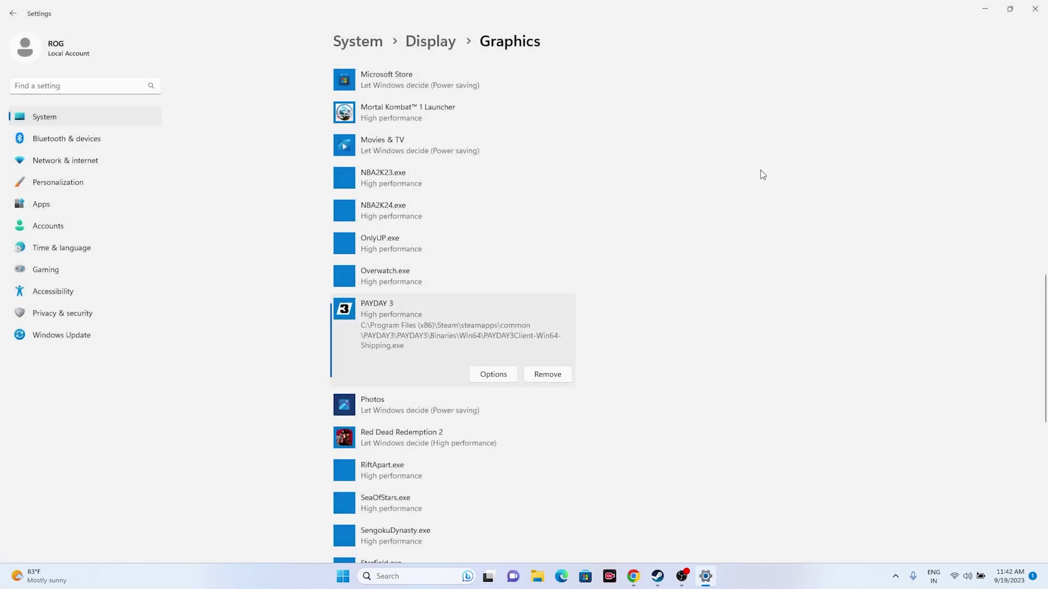
click(1035, 9)
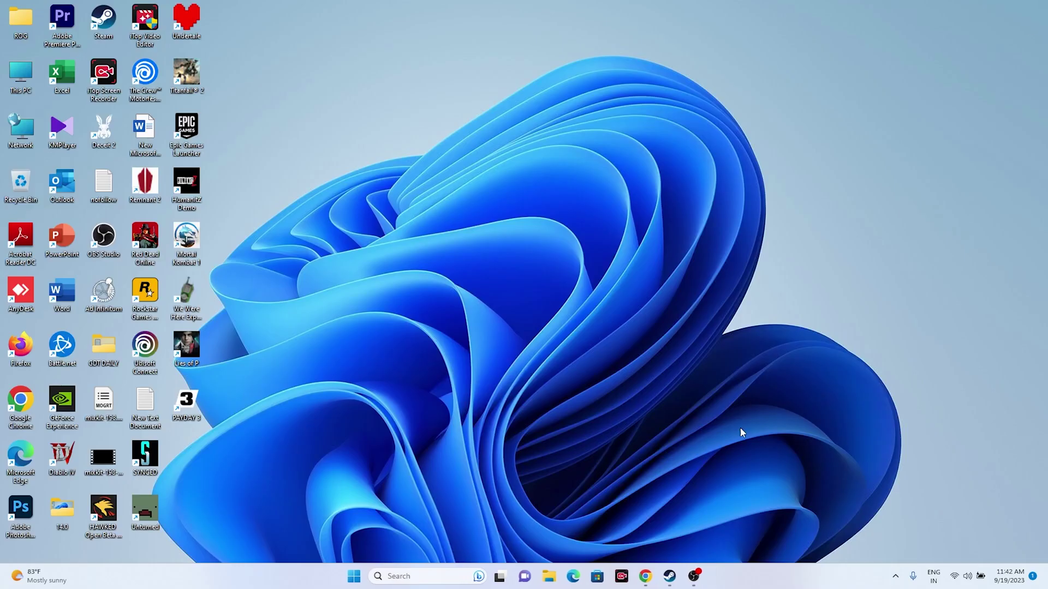
click(671, 577)
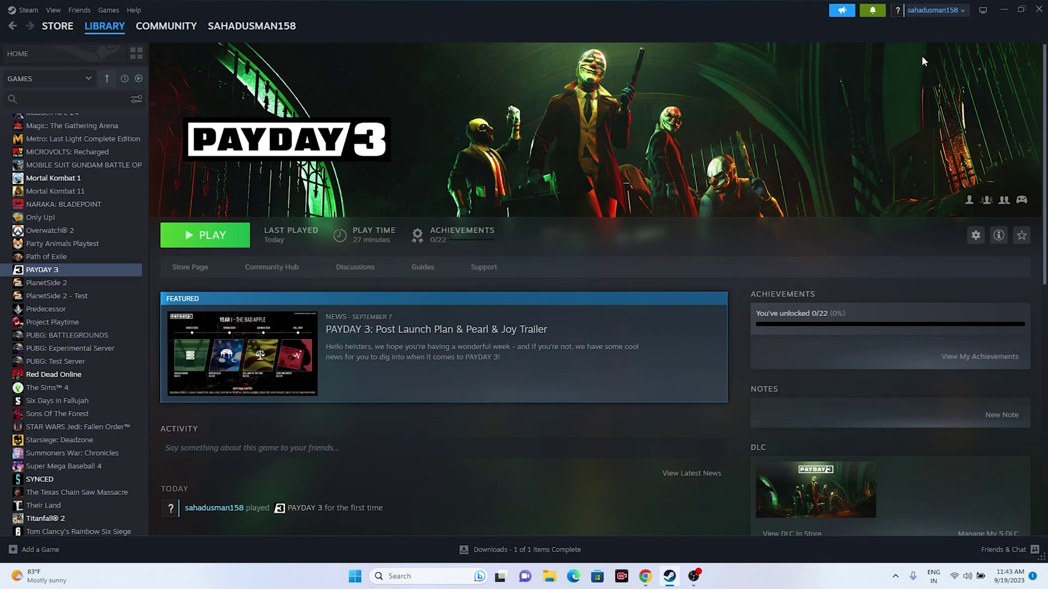
click(1003, 10)
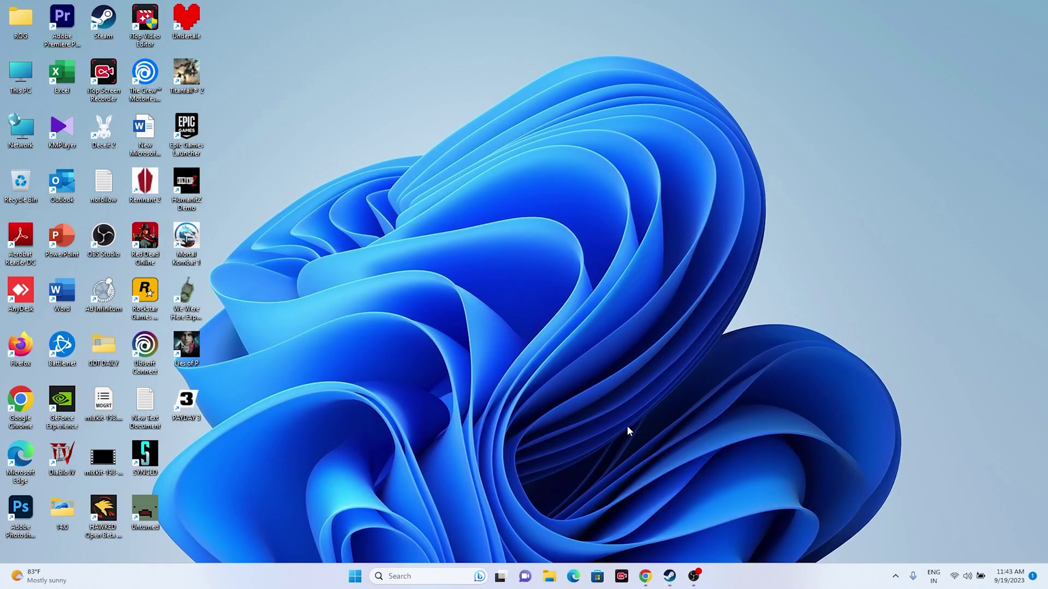
- Open Virtual Memory from the advanced system performance options and choose a custom paging file size for drive C:
click(438, 577)
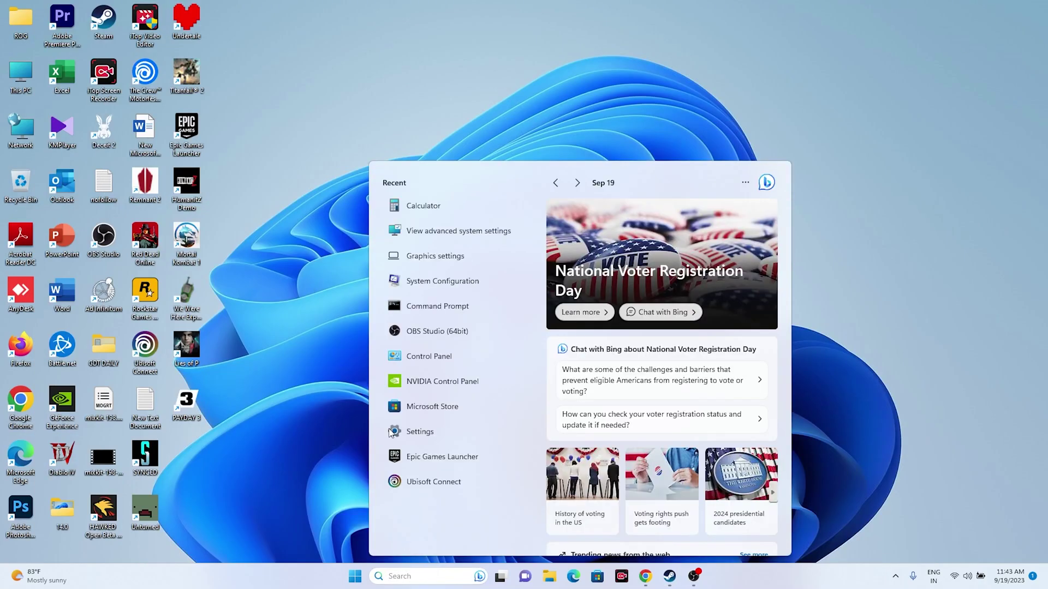
click(490, 234)
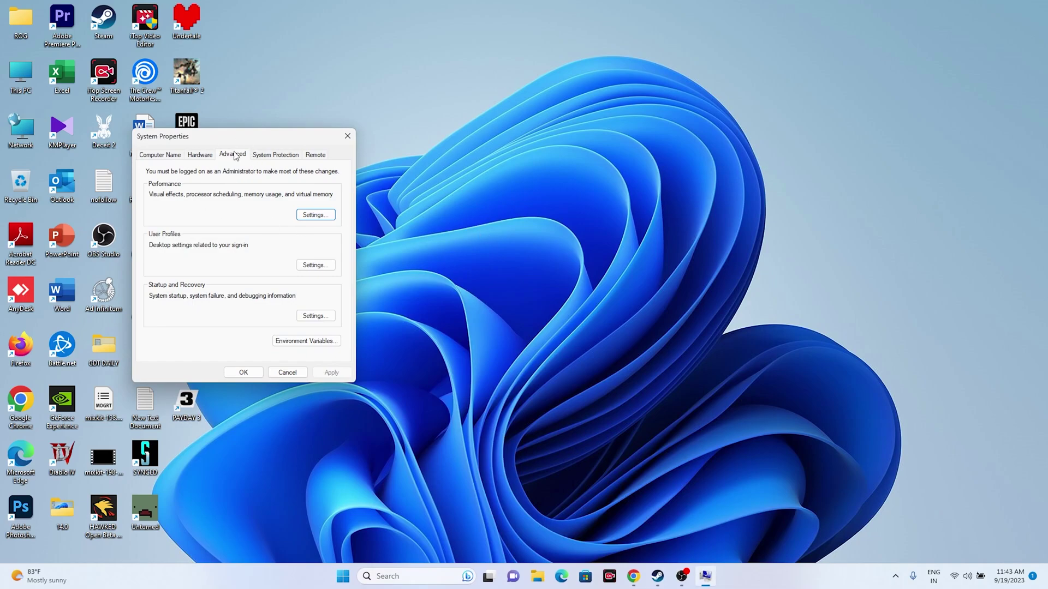
click(309, 216)
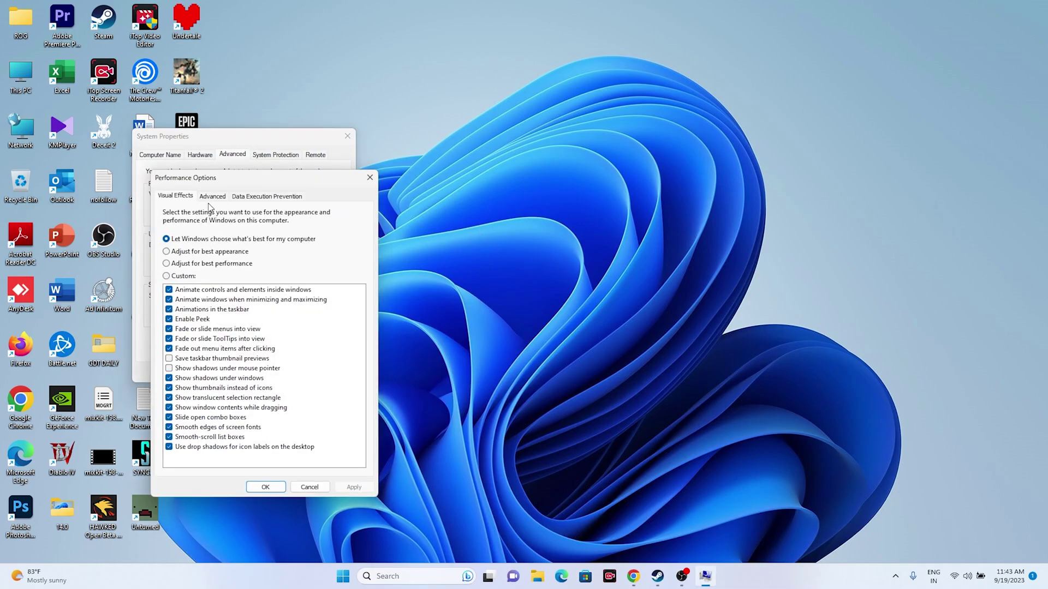
click(212, 198)
click(334, 335)
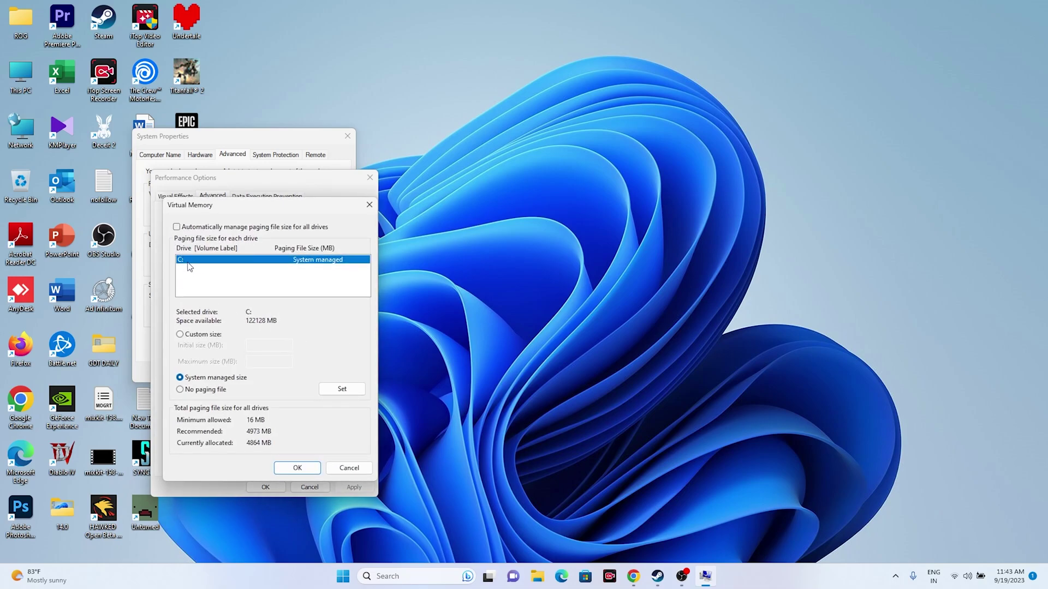
click(181, 335)
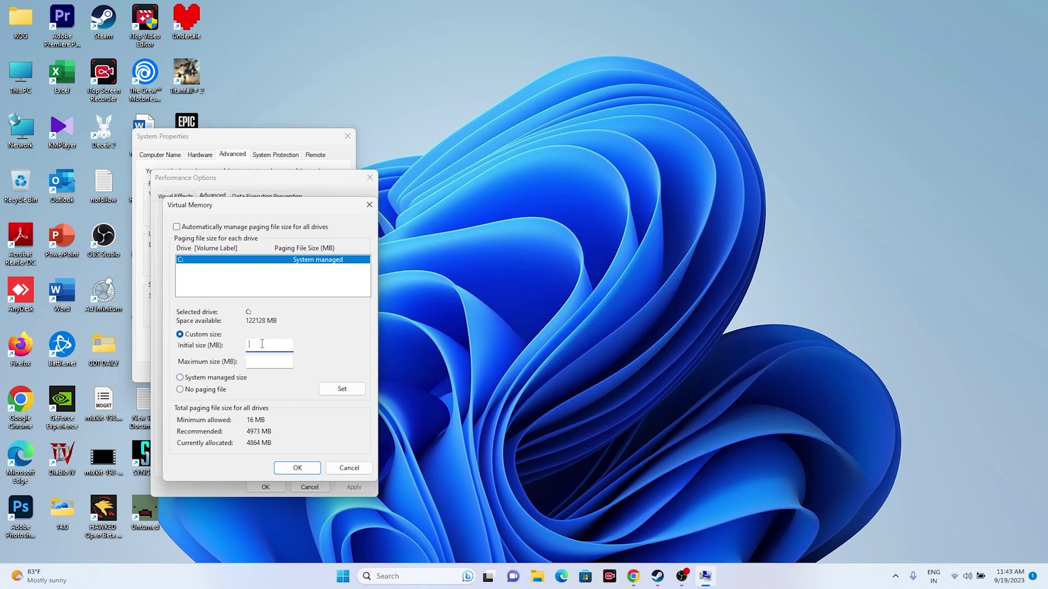
click(264, 364)
click(267, 350)
- Open Calculator and multiply 32 by 1024
click(361, 583)
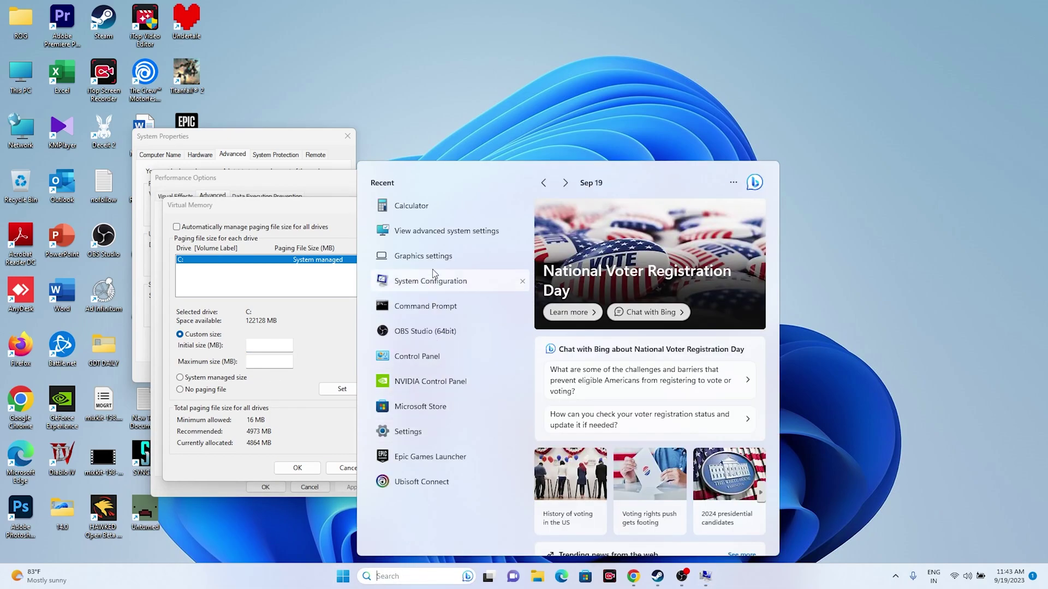
click(427, 206)
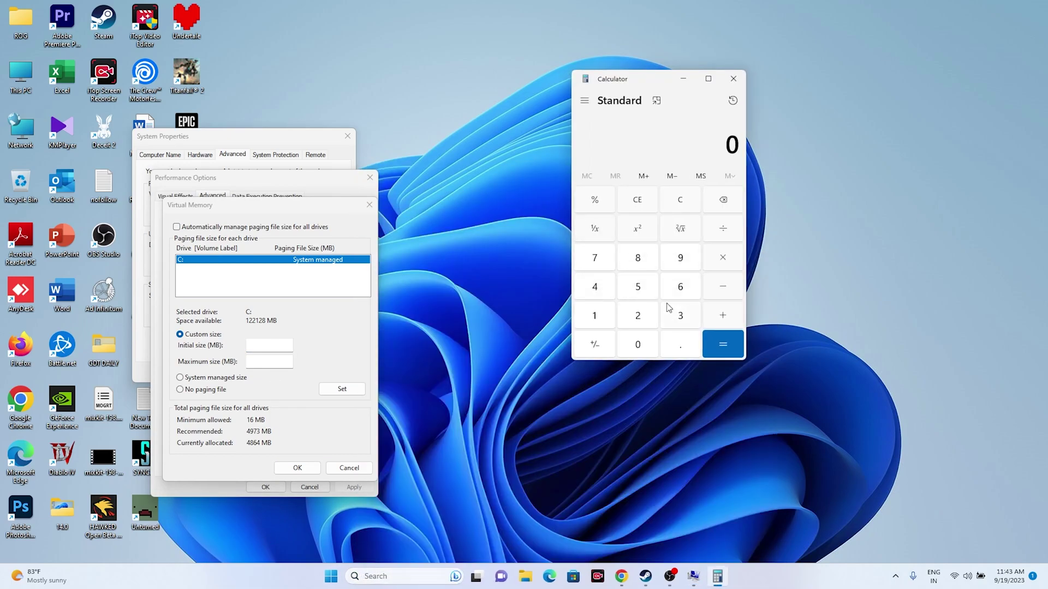
click(680, 316)
click(642, 320)
click(720, 267)
click(609, 317)
click(633, 341)
click(632, 312)
click(599, 290)
click(721, 343)
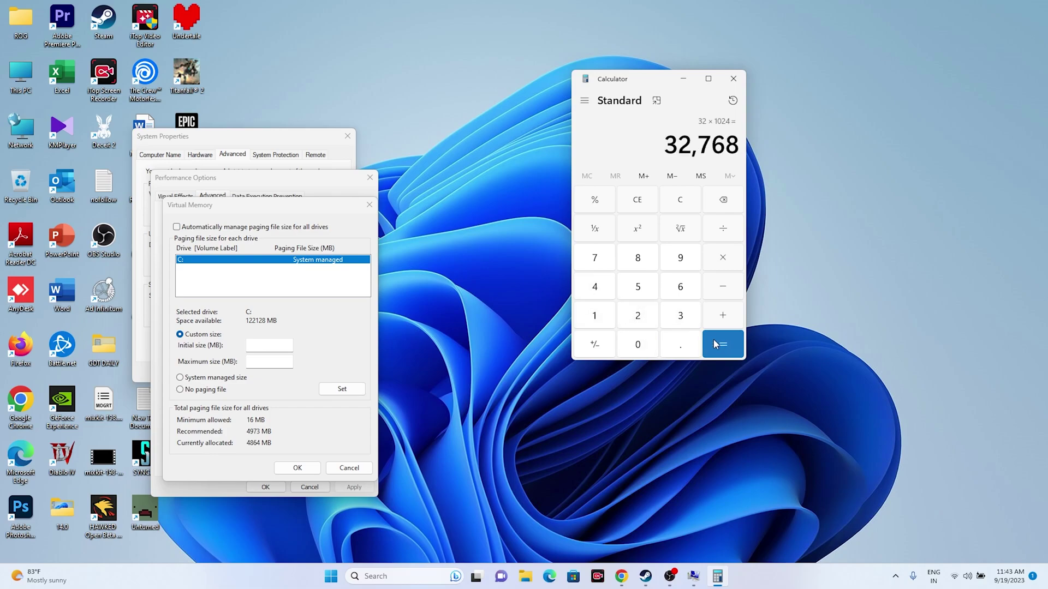
- Multiply the calculated result by 1.5 for the initial paging file size
click(720, 259)
click(598, 315)
click(682, 345)
click(656, 298)
click(710, 348)
- Copy the calculator result 49,152 and paste it as the paging file's initial size
drag(675, 143, 745, 144)
drag(666, 145, 749, 146)
right_click(738, 145)
click(764, 162)
right_click(281, 344)
click(298, 387)
key(Tab)
- Clear the calculator and compute 32 times 1024 again
click(659, 198)
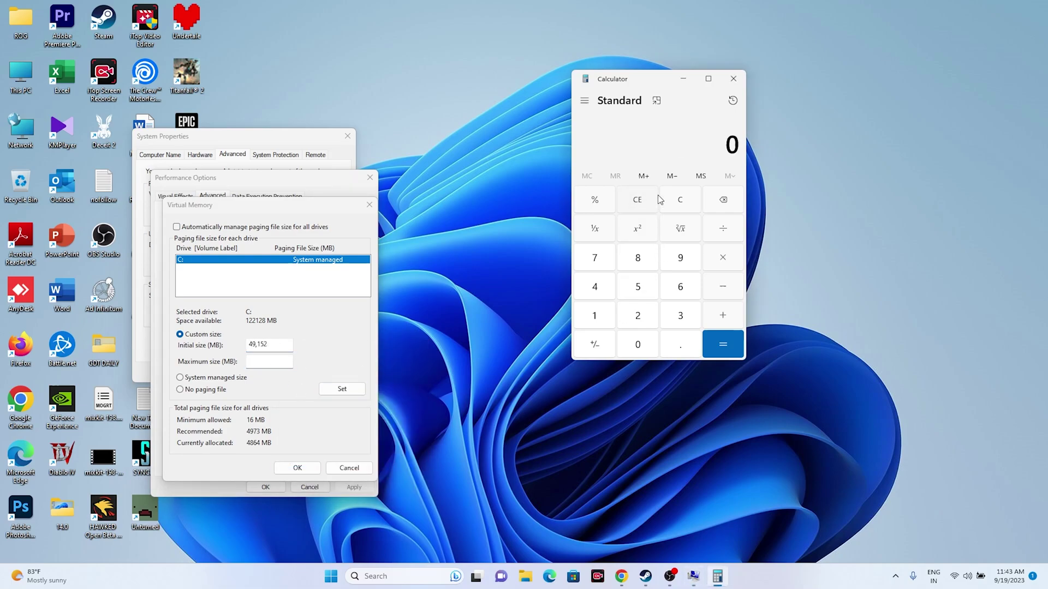
click(681, 321)
click(650, 320)
click(723, 260)
click(593, 315)
click(636, 343)
click(634, 316)
click(604, 288)
click(723, 344)
- Multiply the calculated 32 × 1024 result by 3 for the maximum paging file size
click(723, 257)
click(680, 316)
click(722, 344)
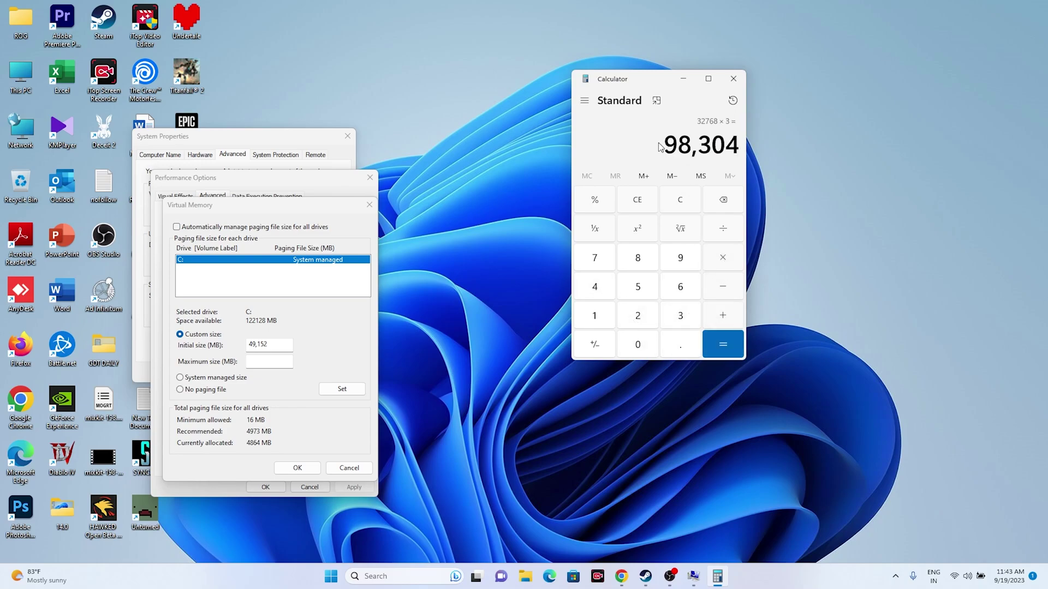
- Copy the calculator result 98,304 and paste it as the paging file's maximum size
drag(666, 143, 740, 144)
right_click(731, 147)
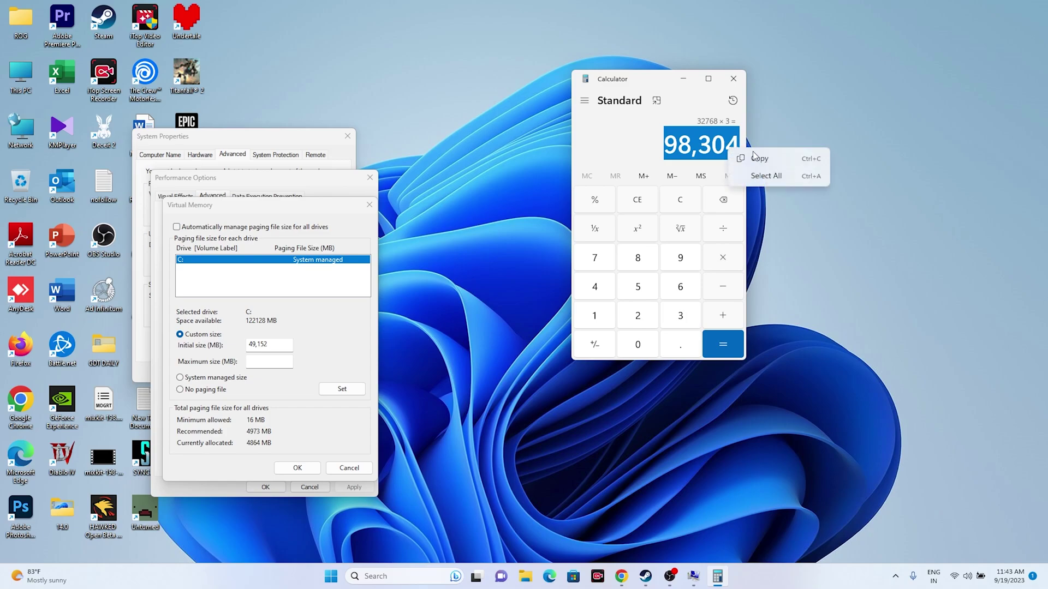
click(756, 157)
click(268, 363)
right_click(267, 362)
click(294, 411)
- Confirm the virtual memory and performance settings, and close System Properties and Calculator
click(297, 468)
click(265, 486)
click(348, 138)
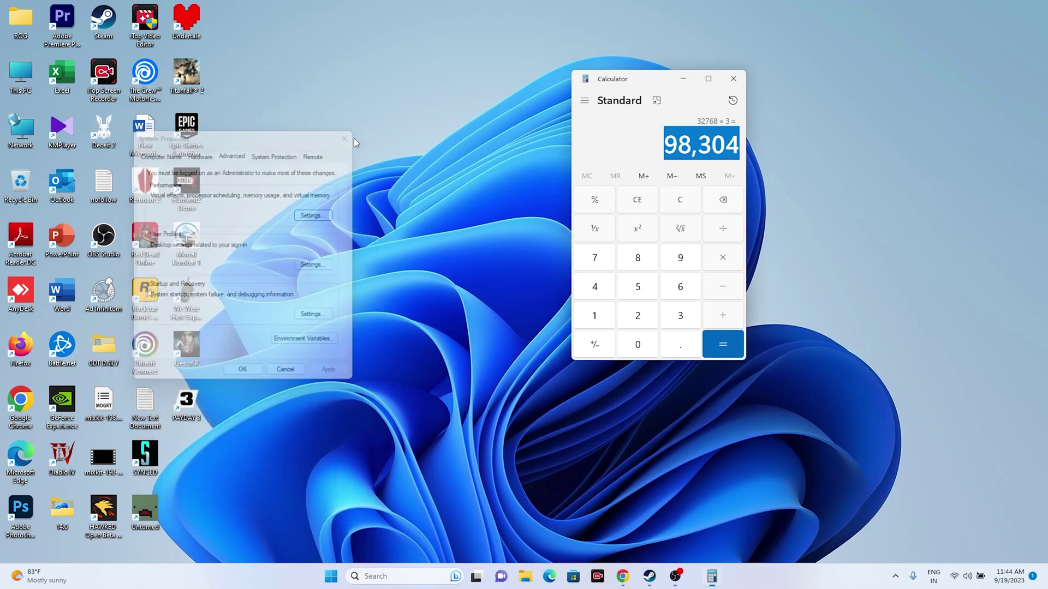
click(733, 78)
- Switch to Chrome and look over the open NVIDIA GeForce and AMD driver download pages
click(670, 576)
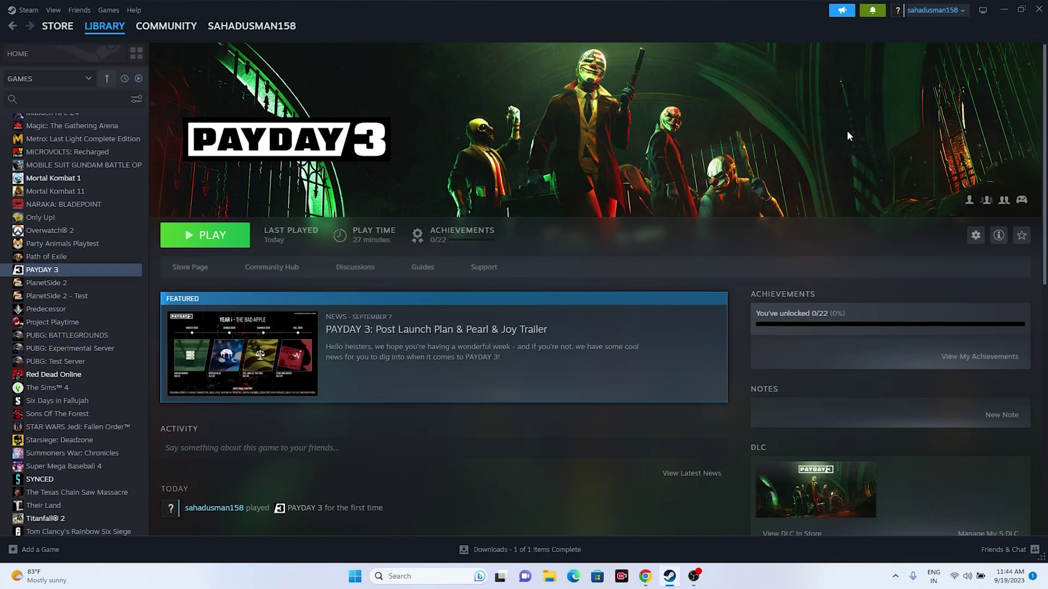
click(645, 576)
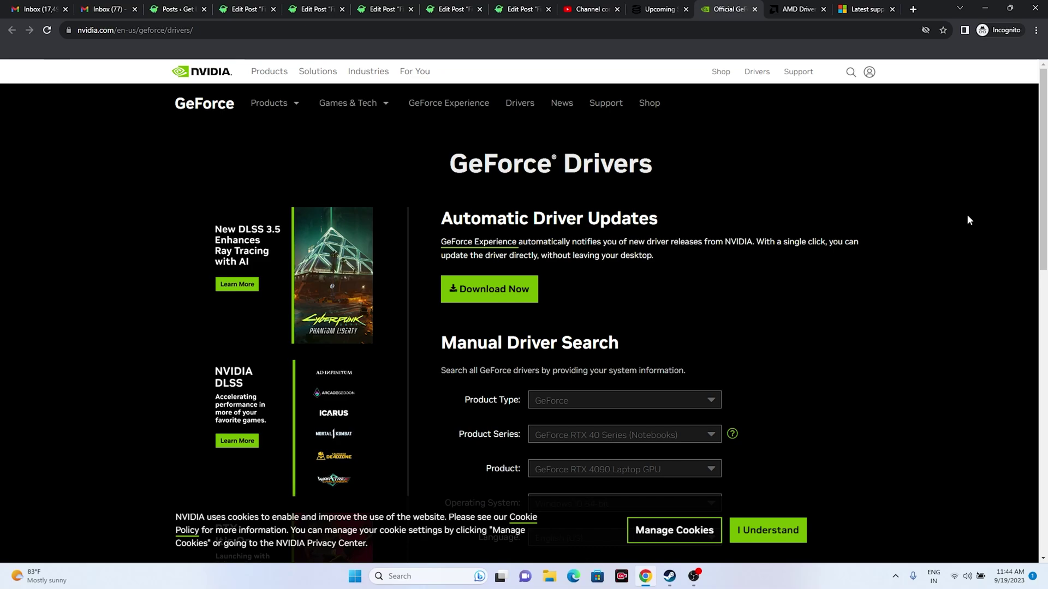
scroll(971, 210, down, 3)
scroll(971, 208, up, 3)
click(807, 7)
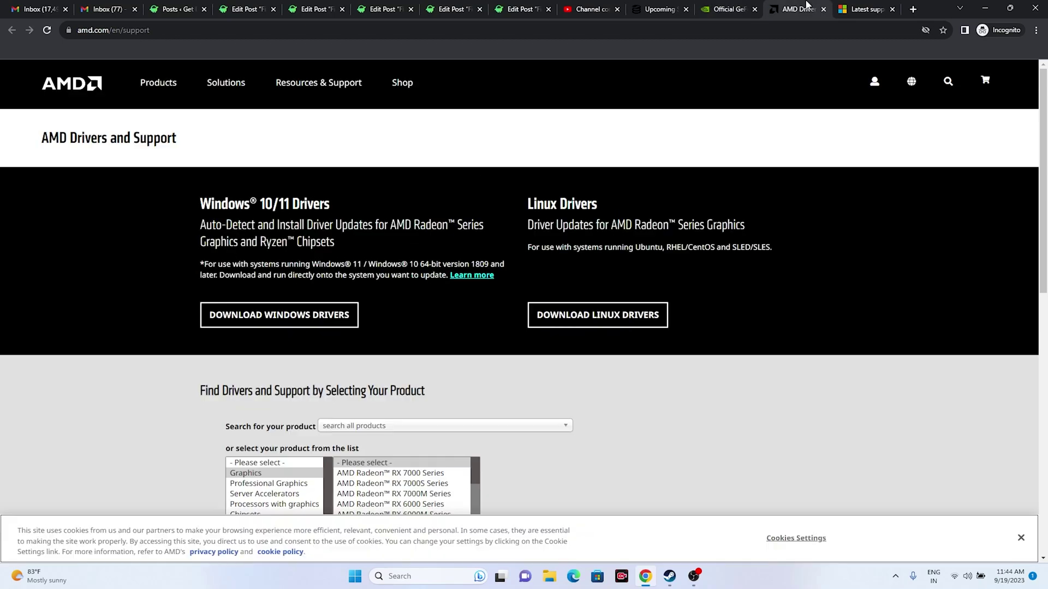
click(720, 7)
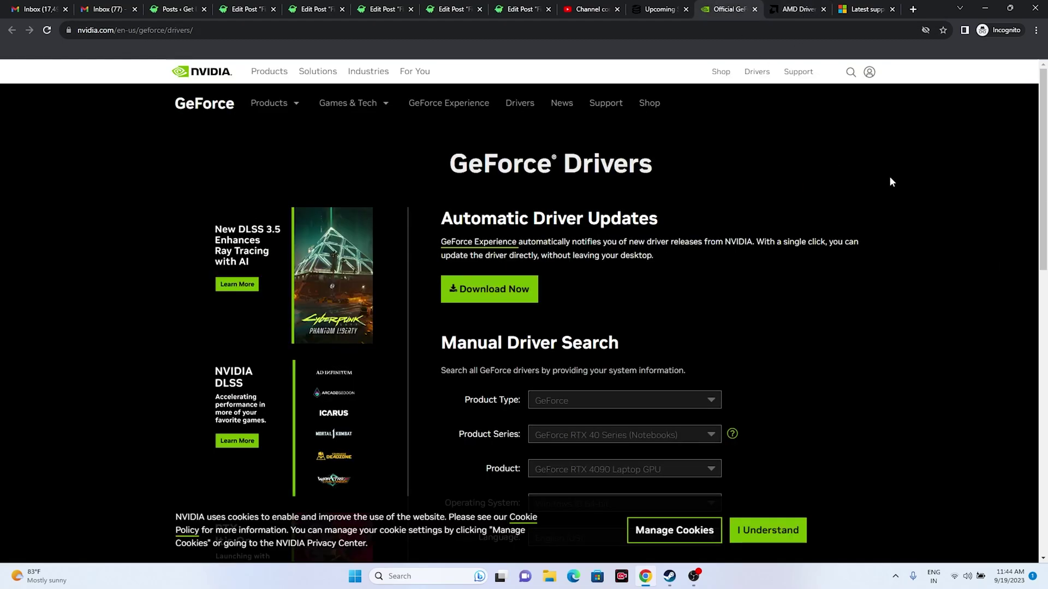
- Search NVIDIA's manual driver finder for GeForce RTX 4090 Laptop GPU drivers with Windows 11 as operating system, declining push notifications
scroll(890, 182, down, 4)
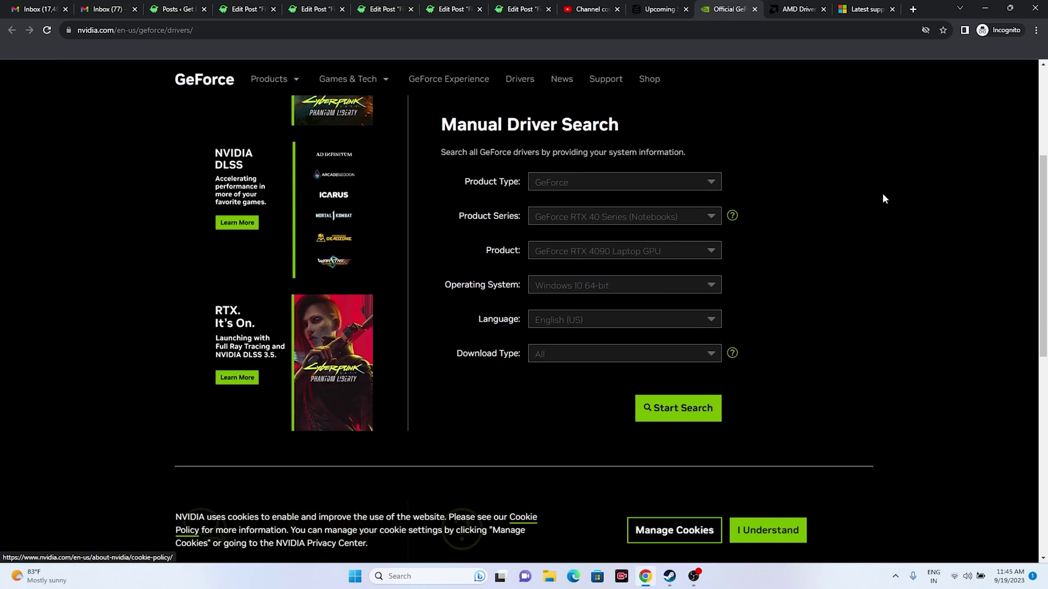
click(587, 193)
click(588, 197)
click(603, 218)
click(646, 218)
click(577, 249)
click(577, 249)
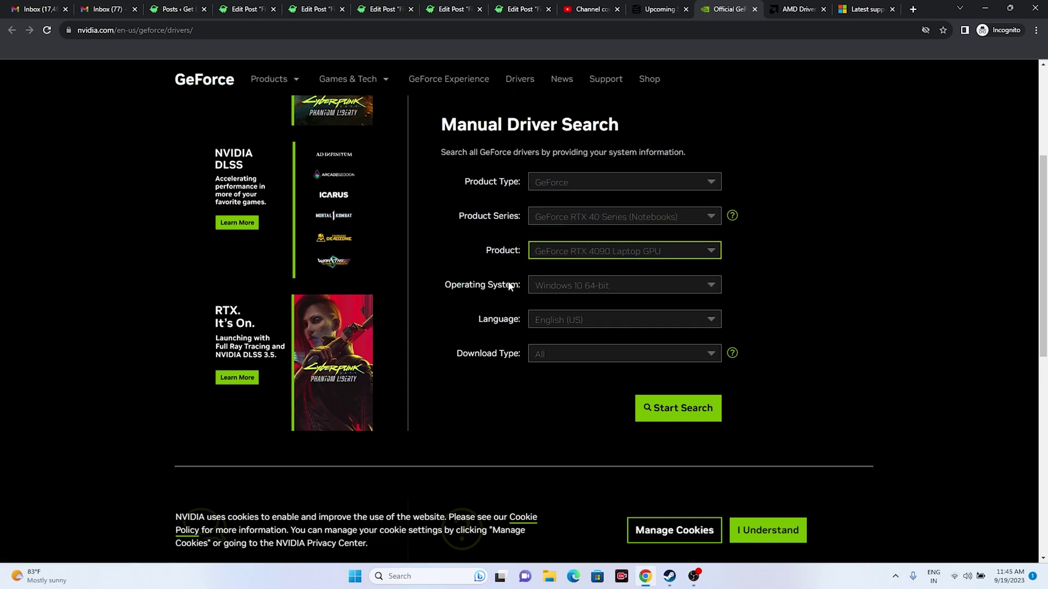
click(574, 289)
click(573, 319)
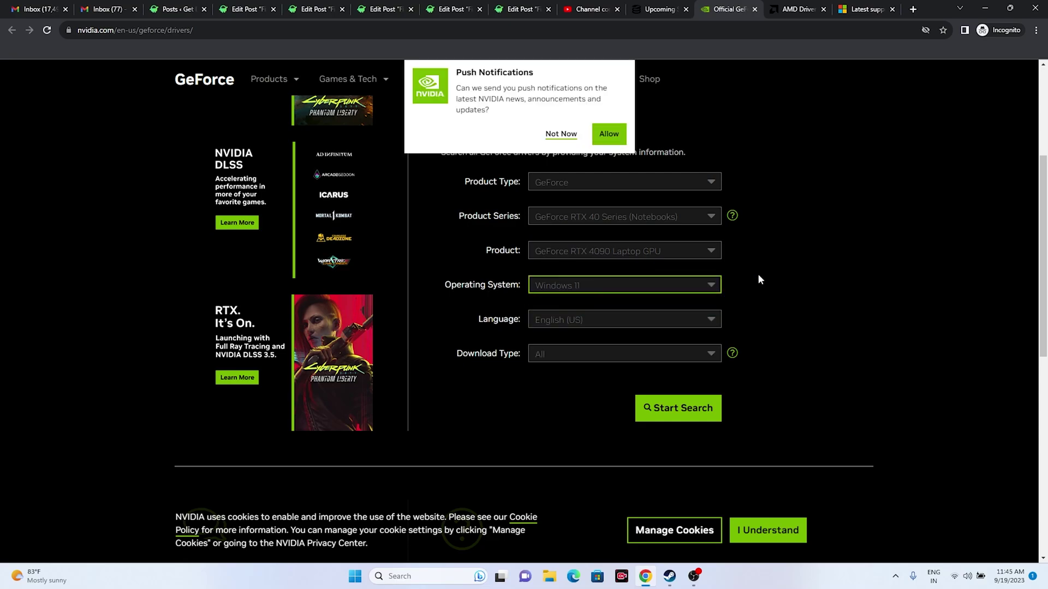
click(561, 133)
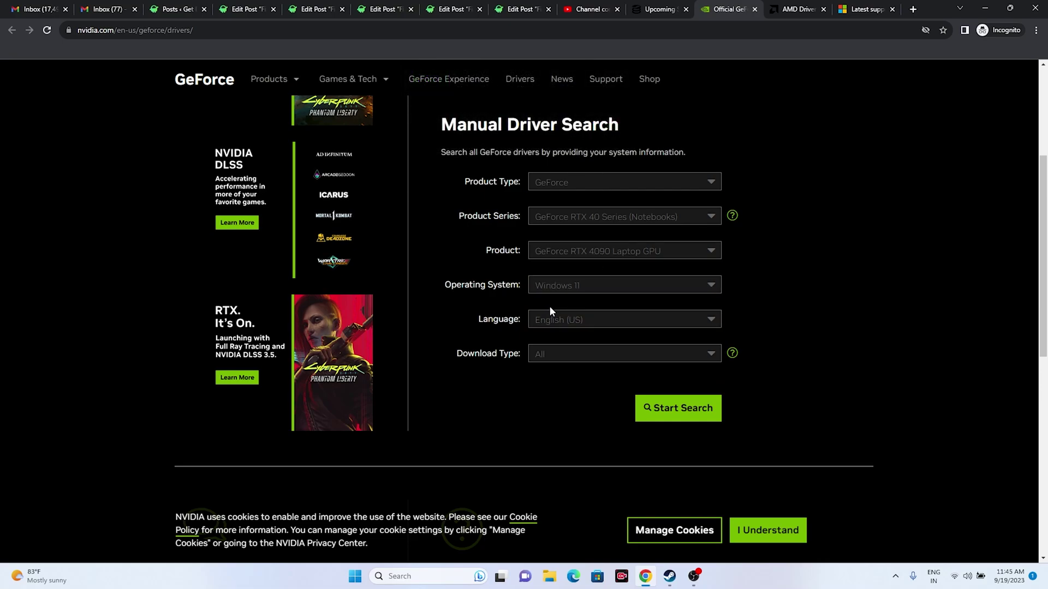
click(647, 419)
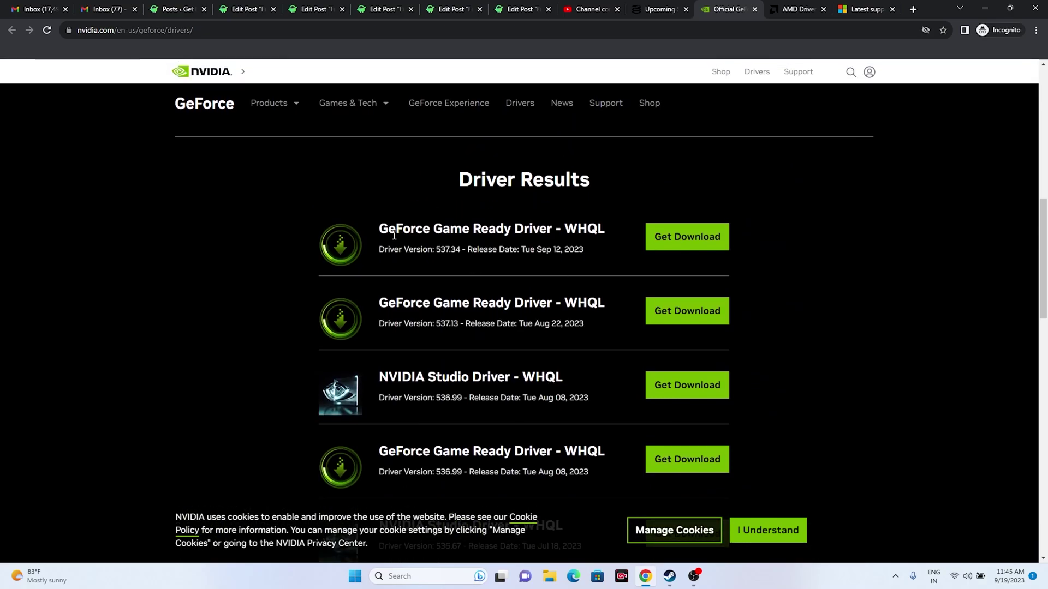
- Highlight the name, version and release date of the newest GeForce Game Ready Driver
drag(380, 227, 504, 228)
click(610, 228)
drag(436, 251, 457, 251)
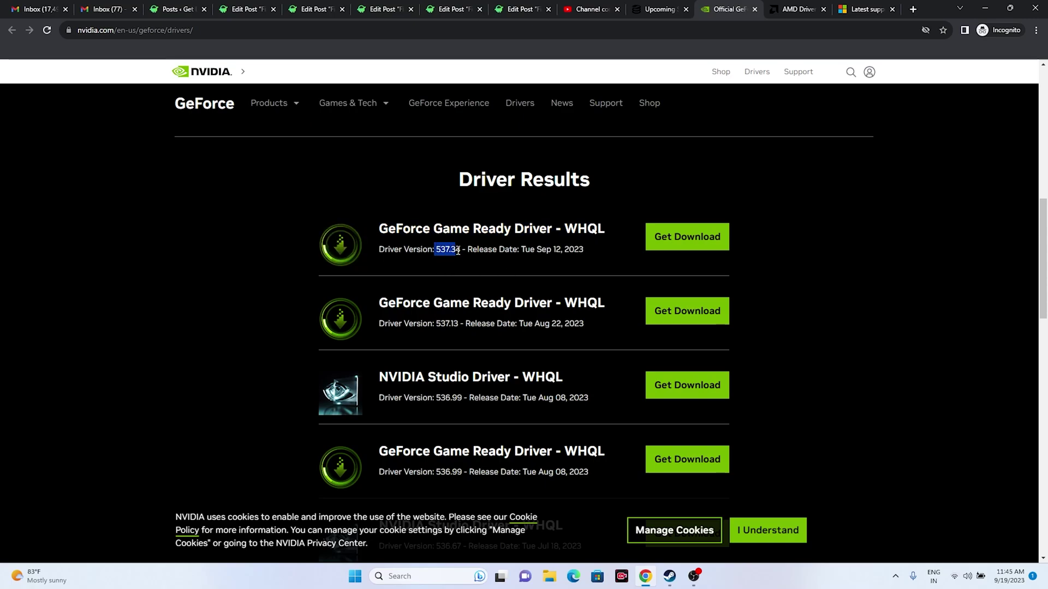
click(533, 256)
drag(534, 250, 379, 227)
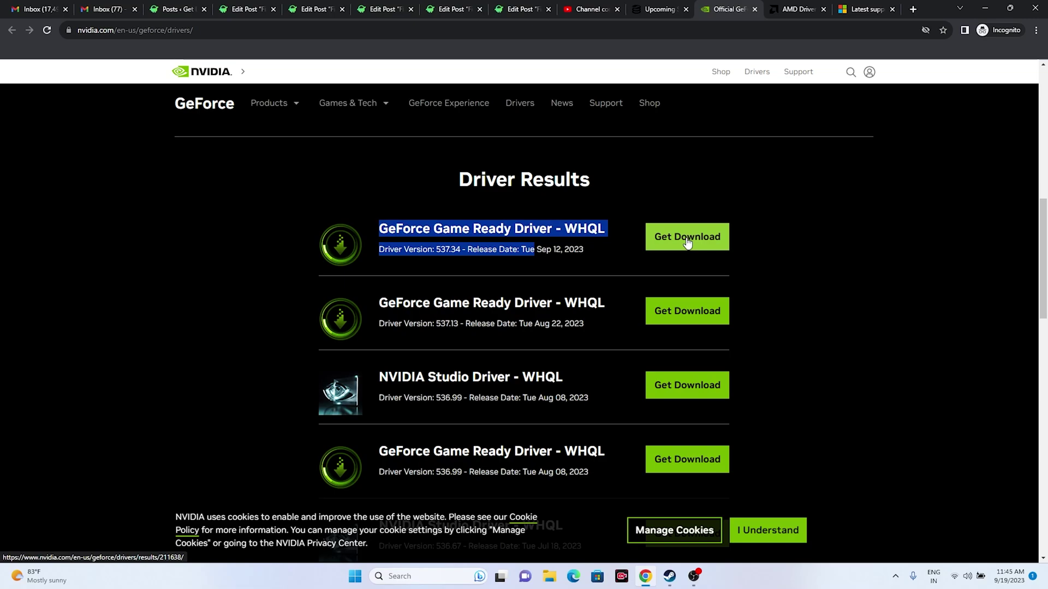
- Open AMD's driver page for the Radeon RX 7900 XT in the RX 7000 graphics series and view the operating system editions
click(780, 9)
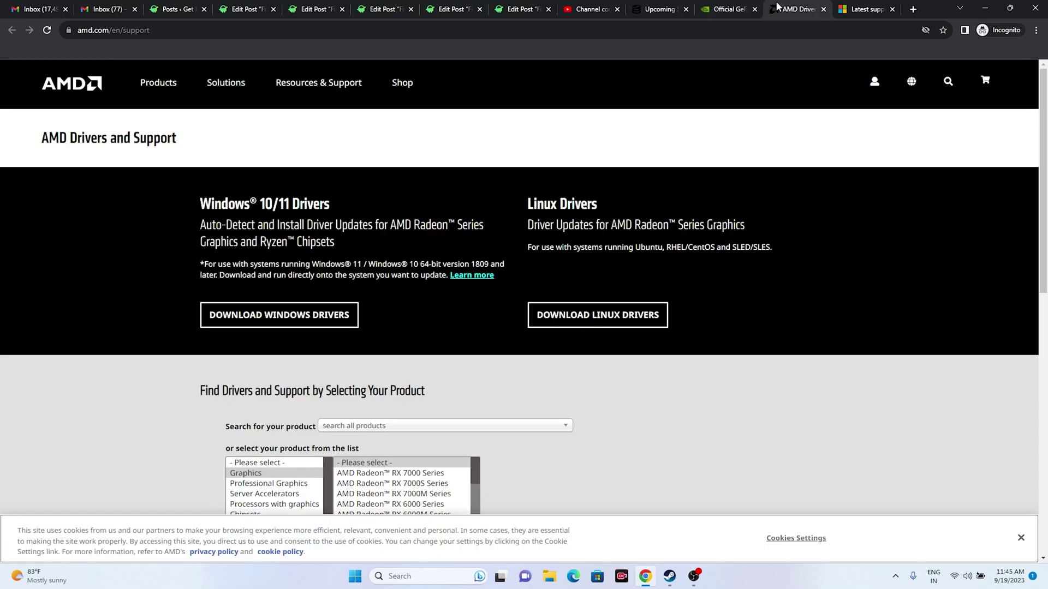
scroll(435, 296, down, 3)
click(258, 311)
click(368, 311)
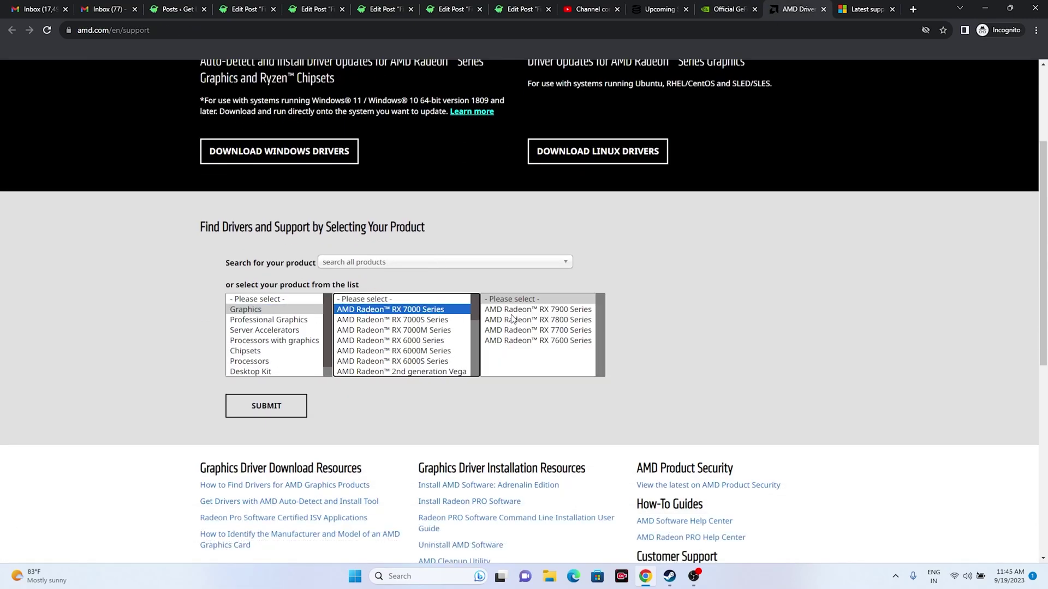
click(519, 311)
click(658, 320)
click(266, 406)
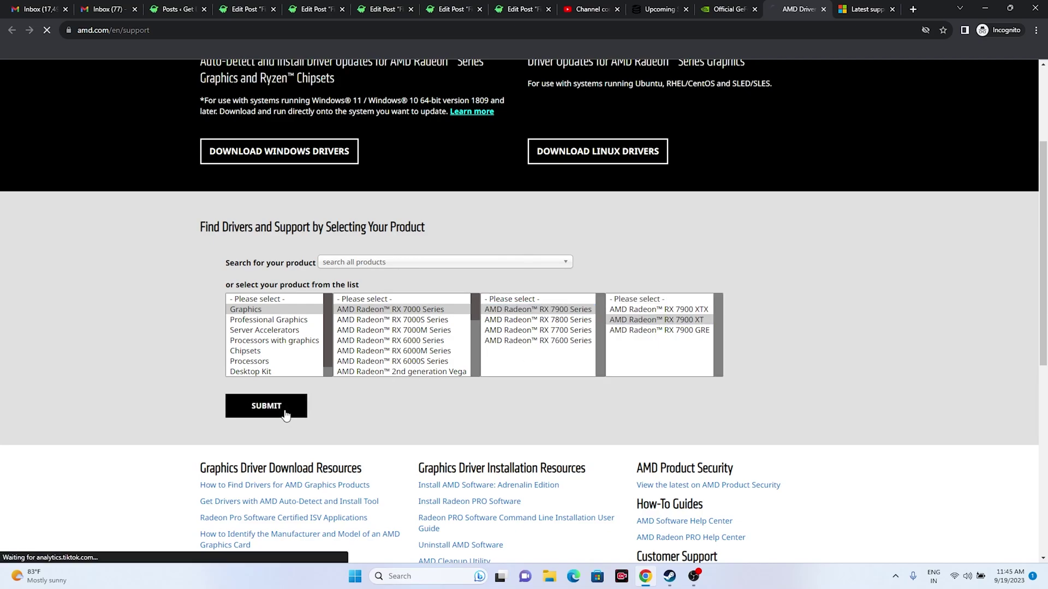
scroll(60, 233, down, 2)
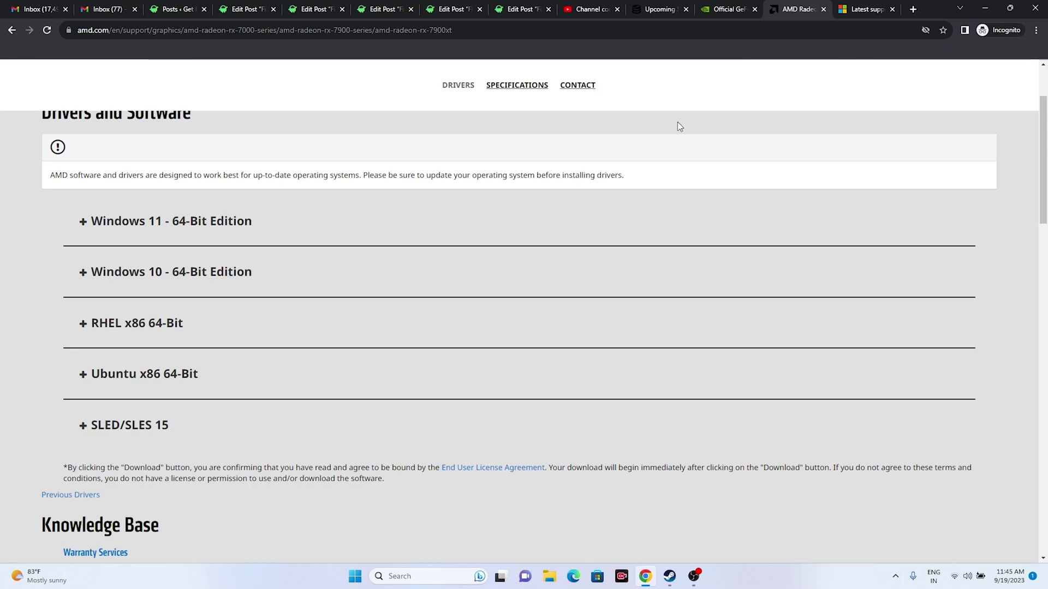
- Review Microsoft's latest Visual C++ Redistributable downloads, highlighting the X64 and X86 architectures for Visual Studio 2015 to 2022
click(864, 9)
drag(521, 204, 286, 169)
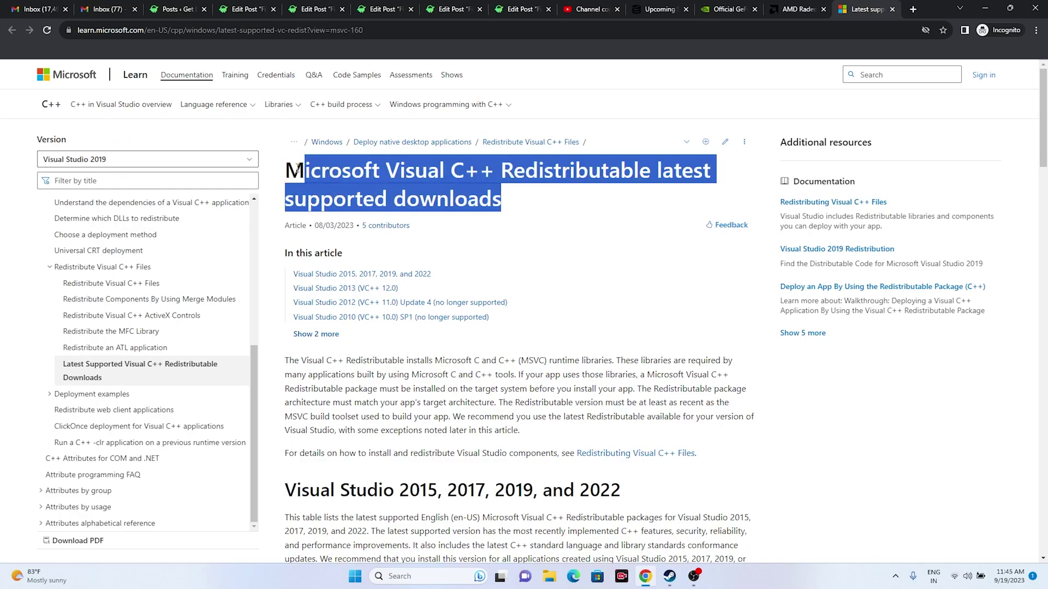
click(528, 220)
scroll(631, 236, down, 8)
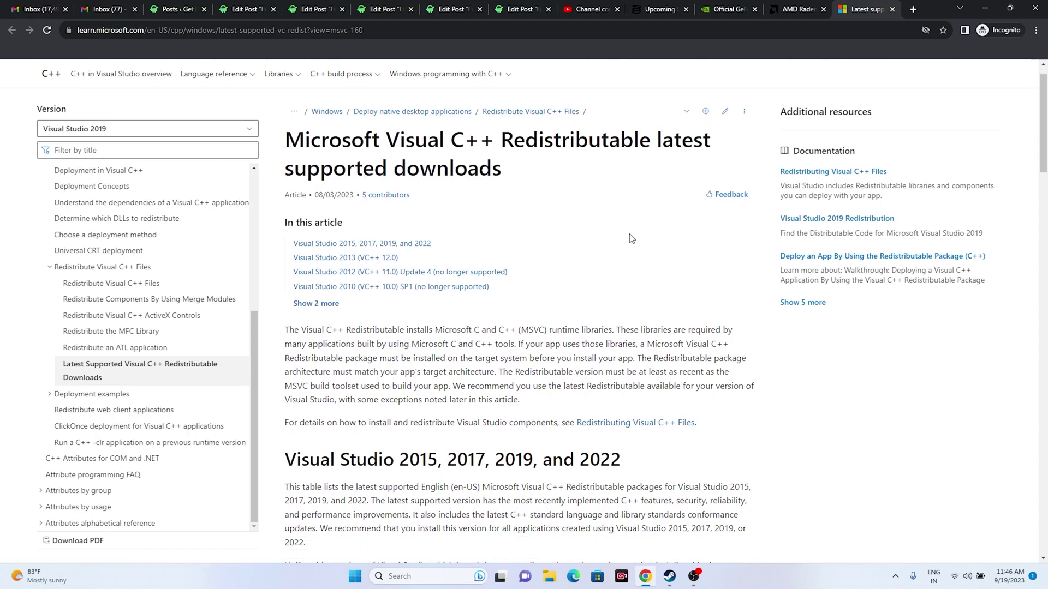
double_click(296, 290)
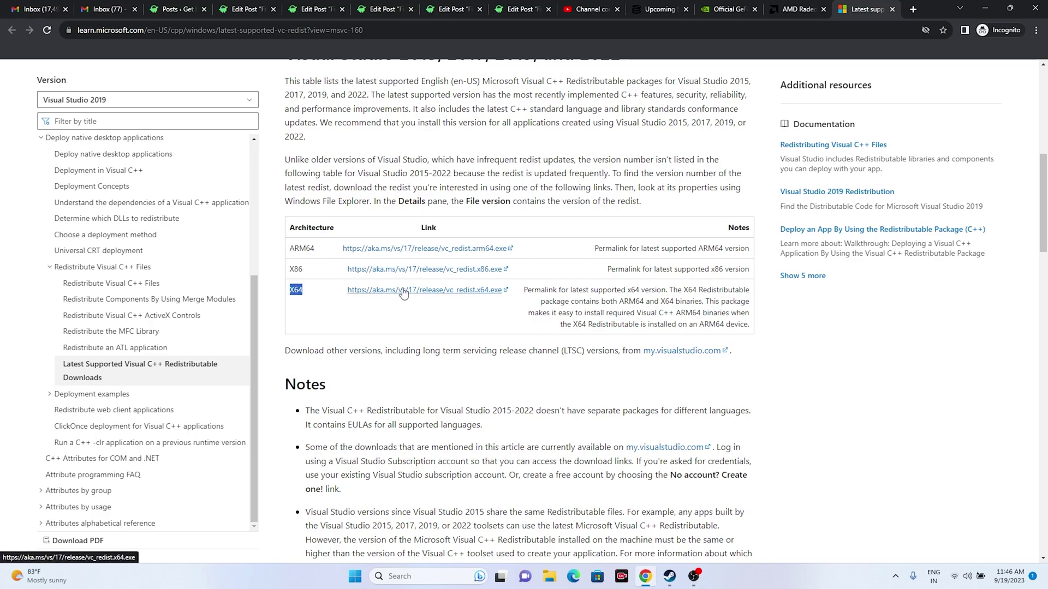
drag(309, 276, 290, 272)
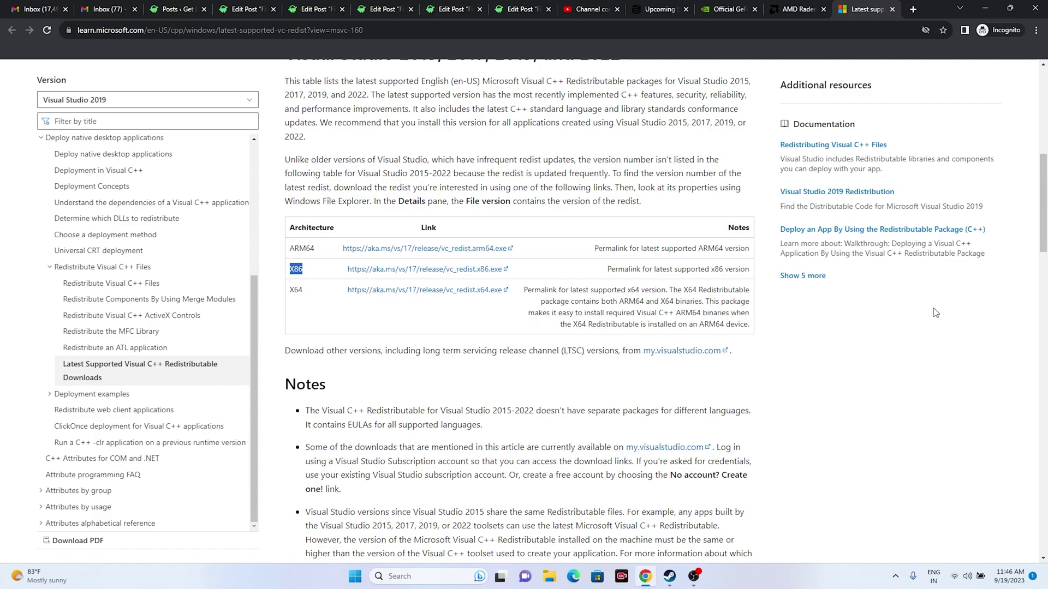
- Return to Steam and look over the management options for PAYDAY 3
click(986, 9)
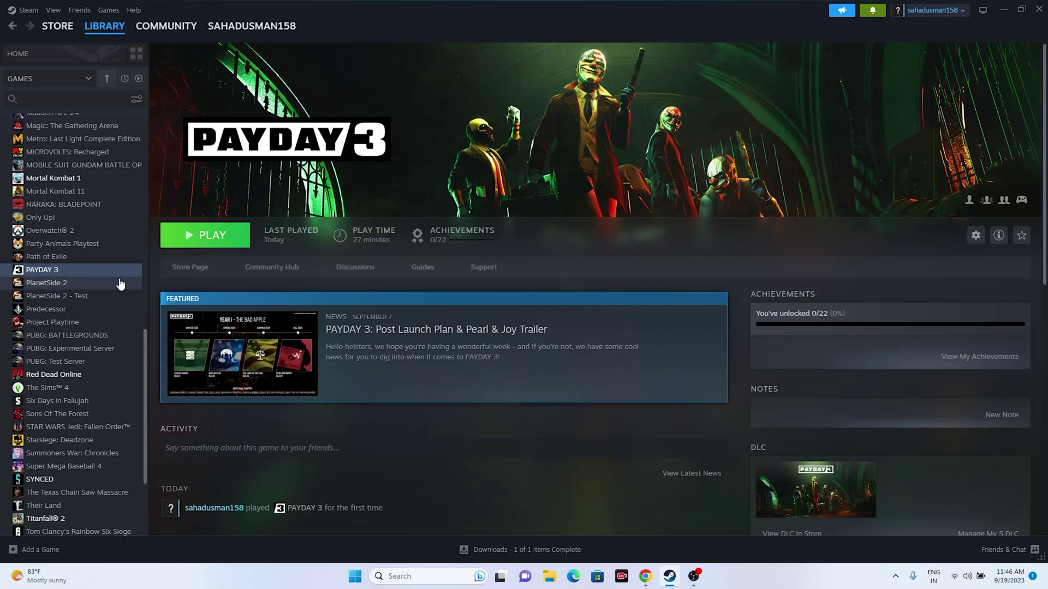
right_click(100, 274)
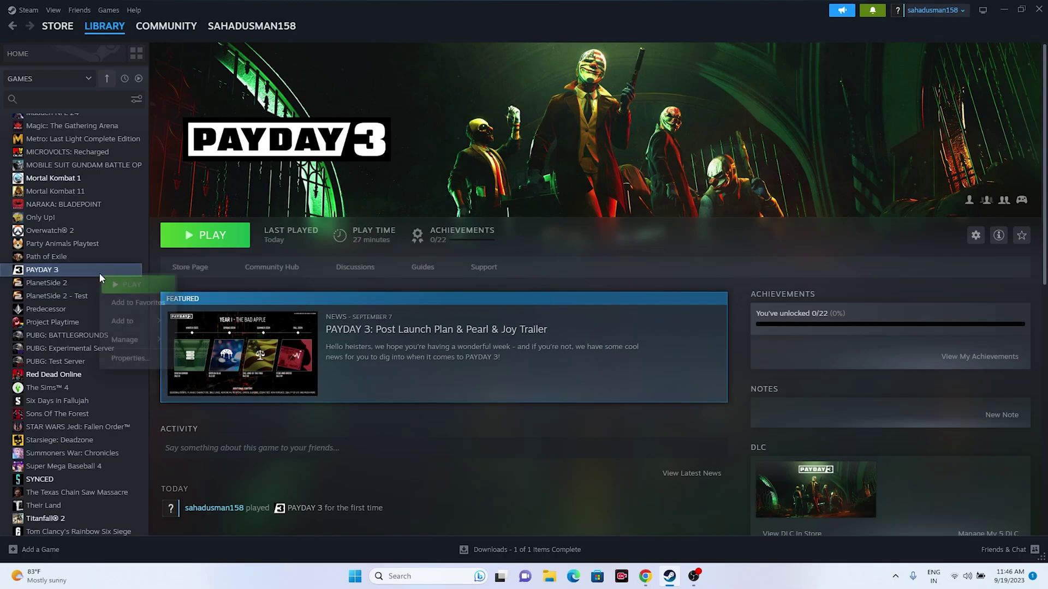
mouse_move(164, 340)
click(266, 301)
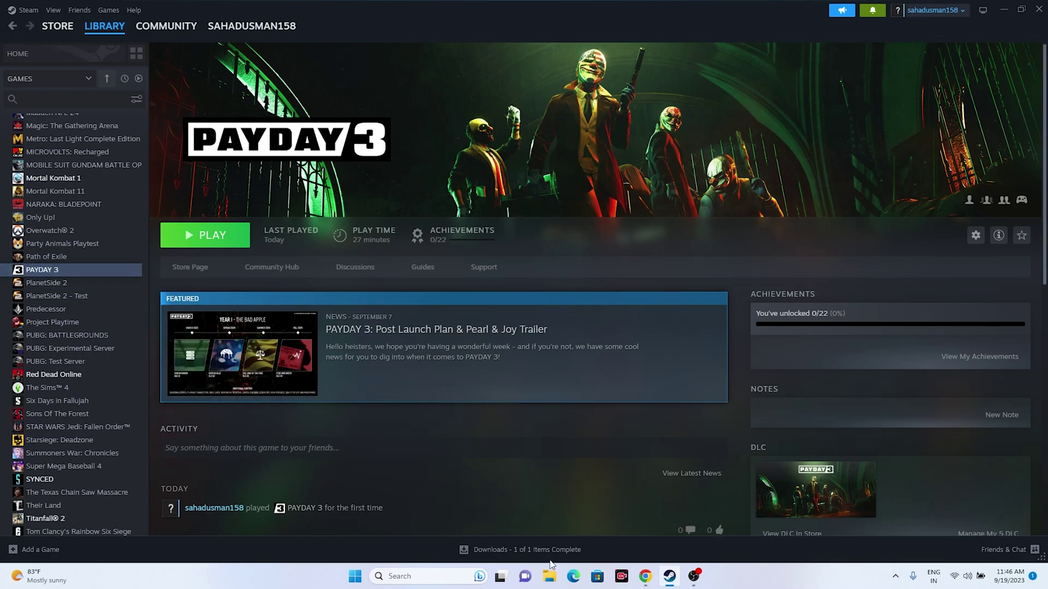
- Check the computer's drives under This PC in File Explorer, and close the window
key(super+e)
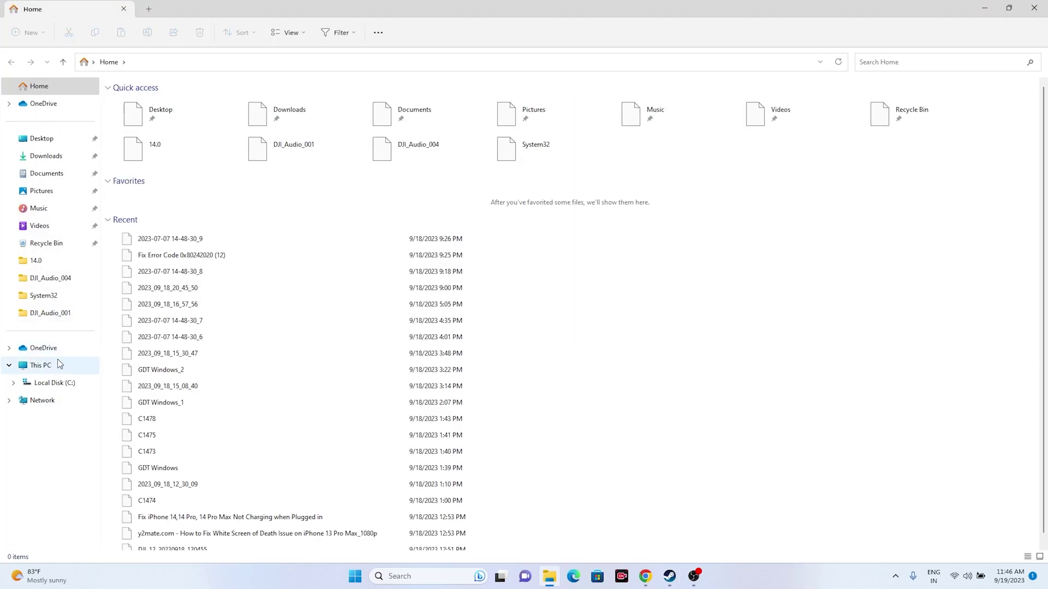
click(59, 365)
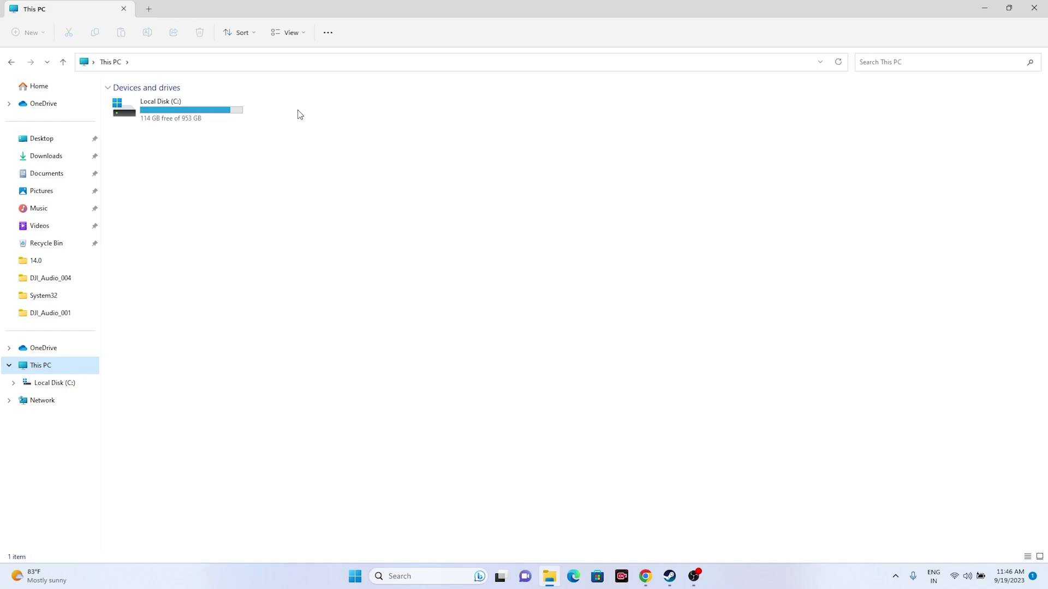
click(1034, 8)
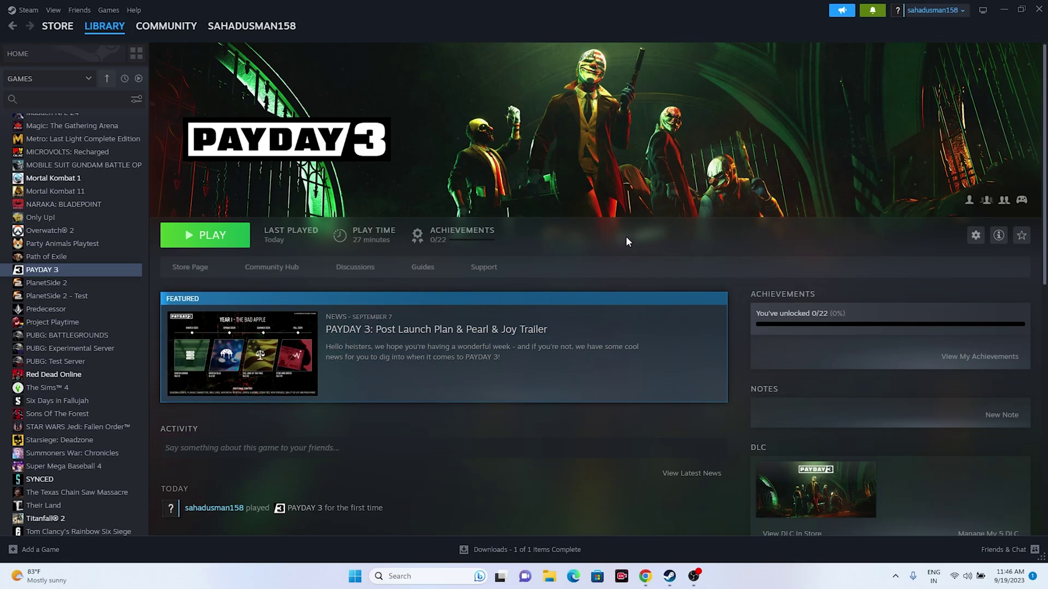
- Verify the integrity of PAYDAY 3's installed game files, and close the game's properties
right_click(72, 273)
click(101, 355)
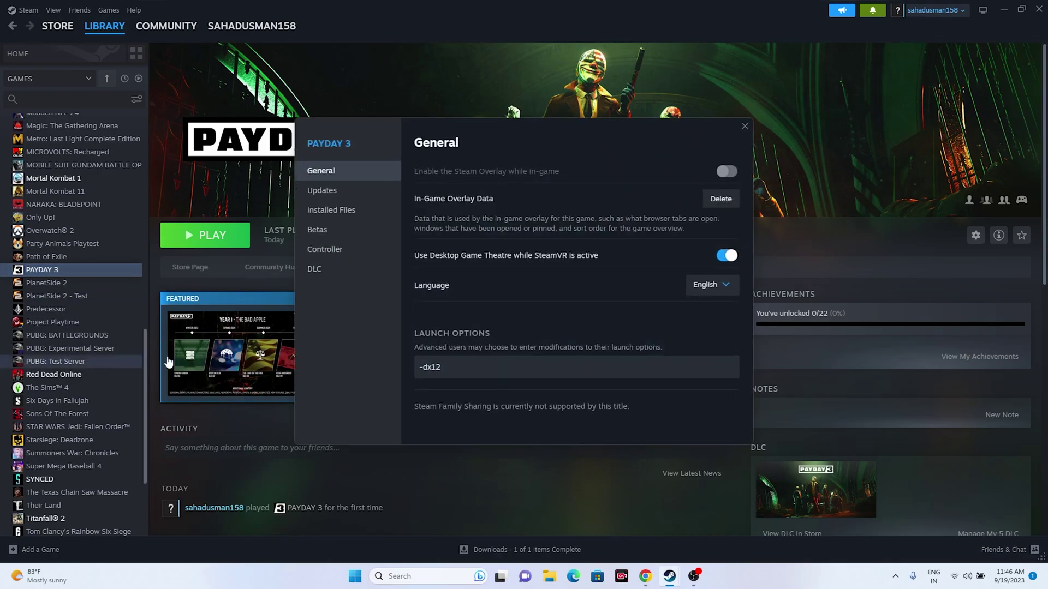
click(337, 211)
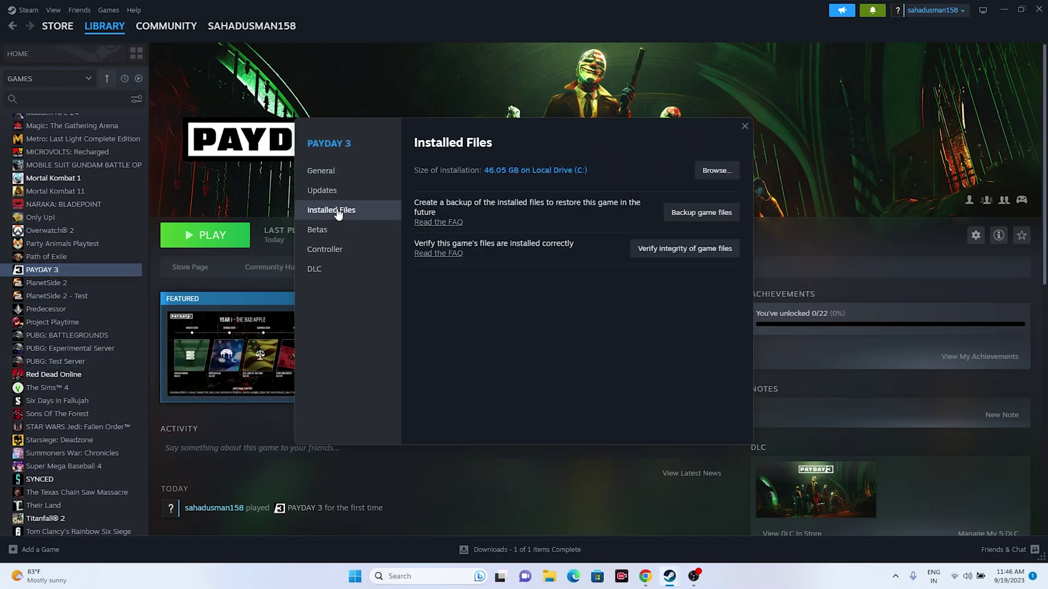
click(694, 249)
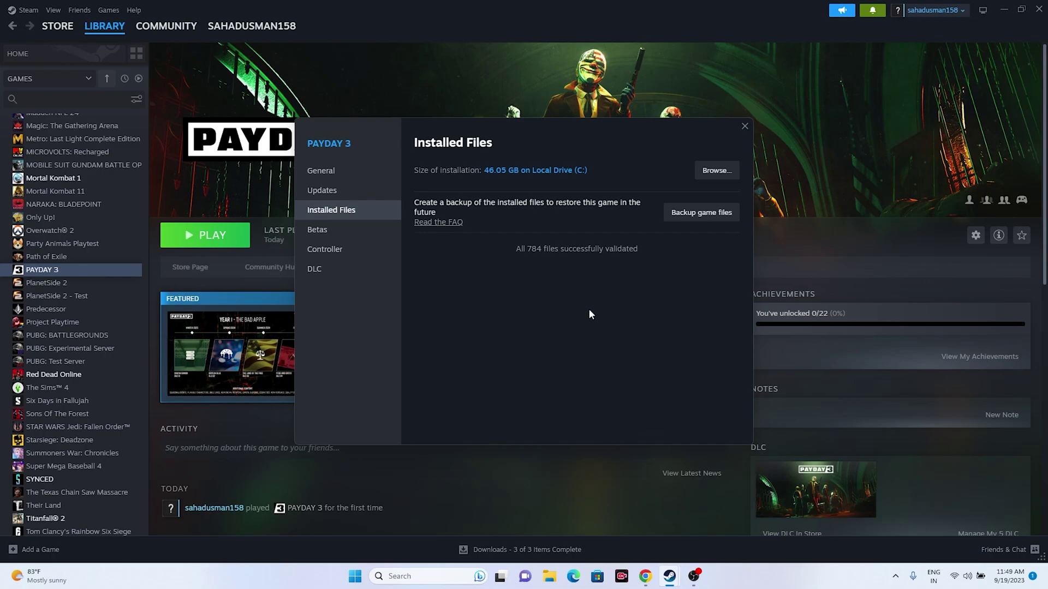
click(743, 126)
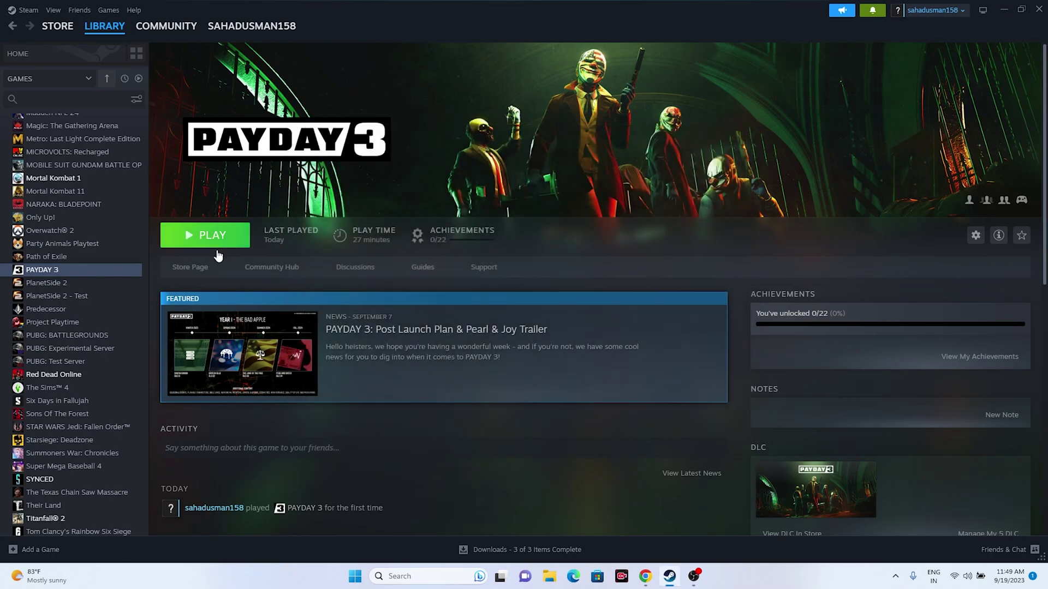